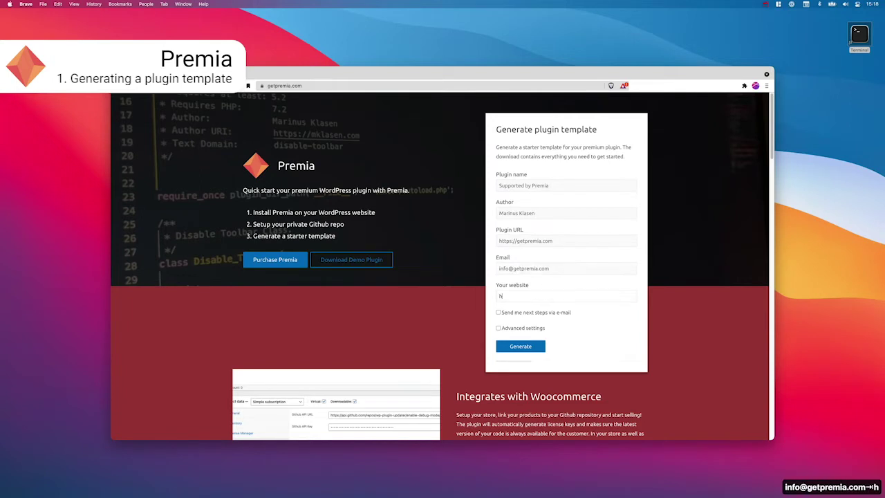
key(Tab)
text(https://getpremia.com)
click(498, 312)
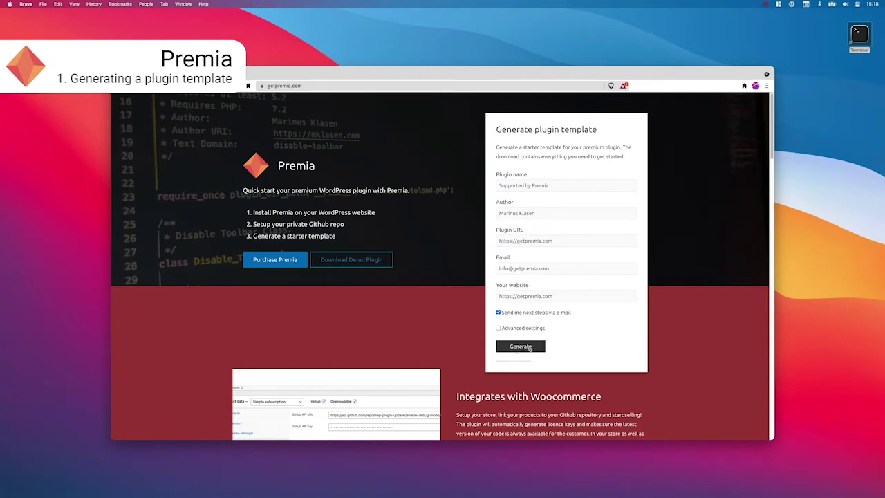
click(529, 347)
Step: Save the generated zip and open the unpacked supported-by-premia folder from Downloads
click(564, 321)
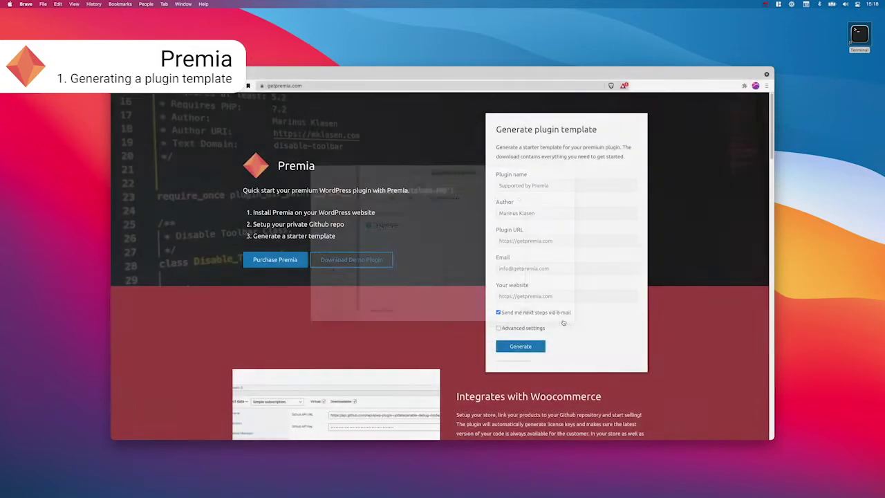
click(158, 423)
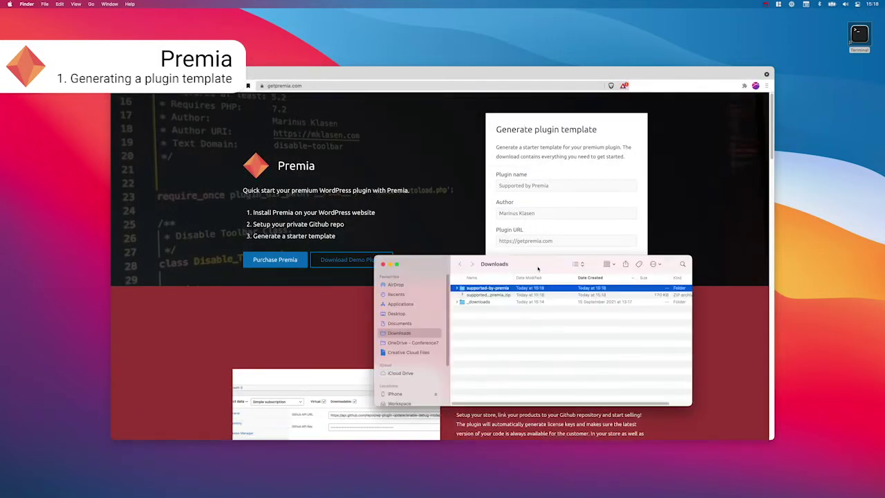
drag(538, 268, 483, 237)
double_click(442, 258)
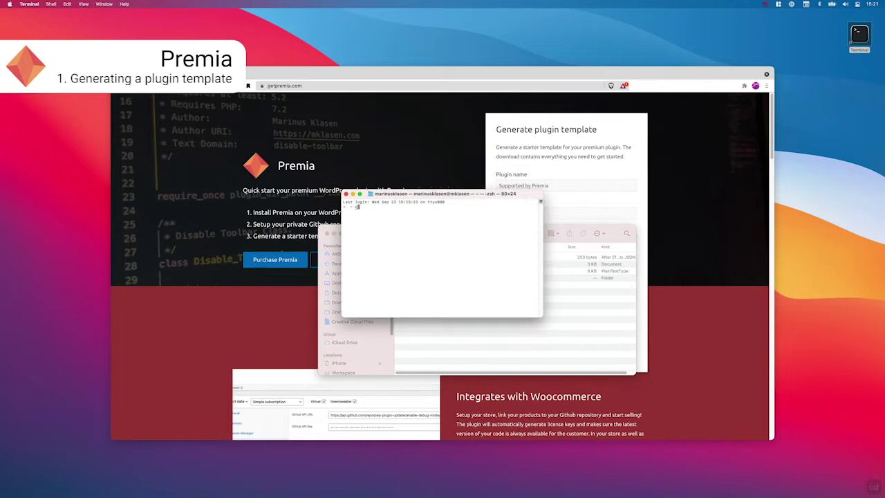
Step: Change into ~/Downloads/supported-by-premia in Terminal and launch VS Code there with code
text(cd ~/Dow)
key(Tab)
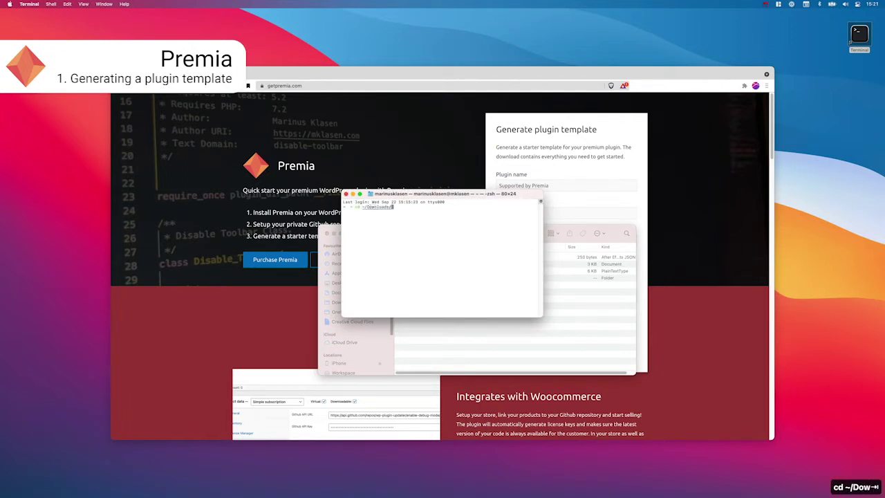
text(sup)
key(Tab)
key(Return)
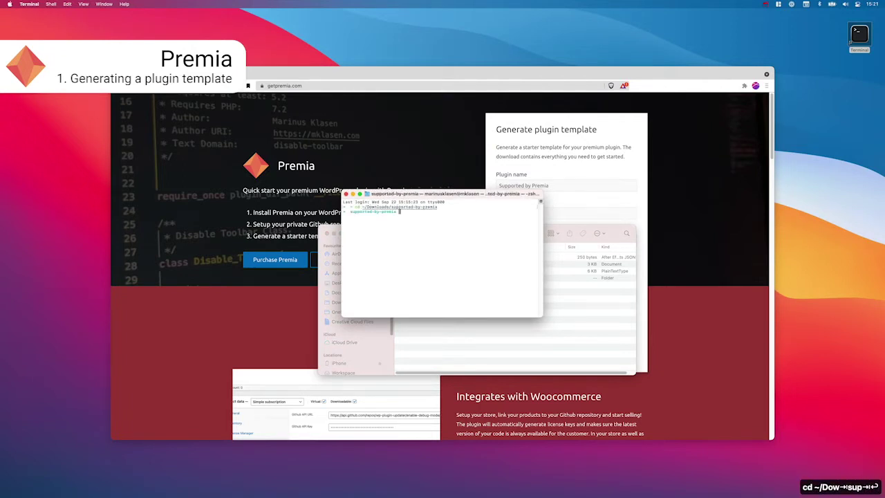
text(code .)
key(Return)
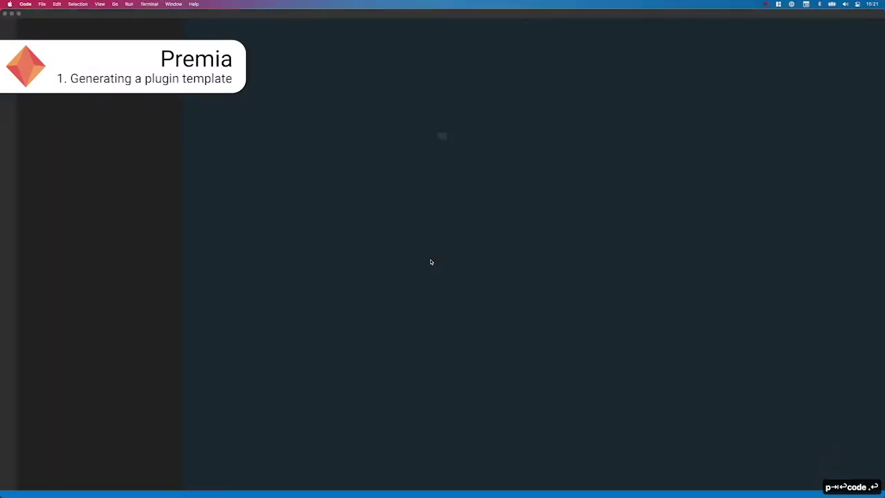
Step: Approve the access prompt, open supported-by-premia.php and read through its plugin code
click(467, 161)
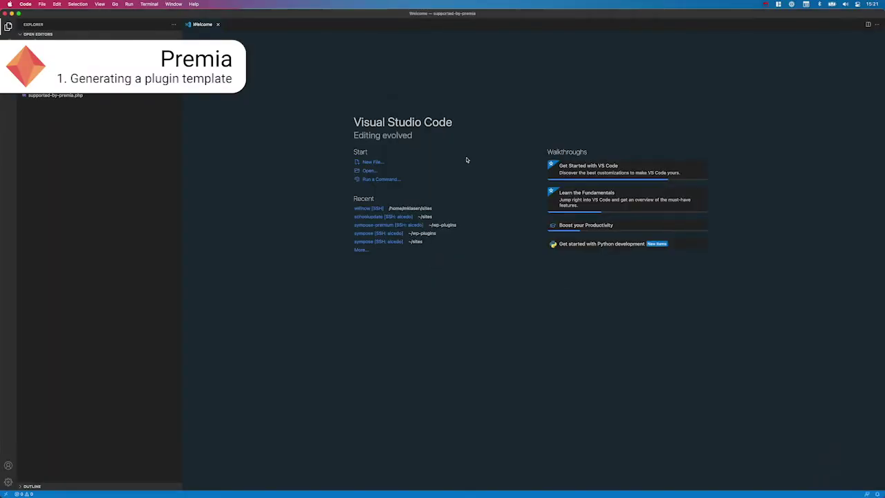
click(72, 94)
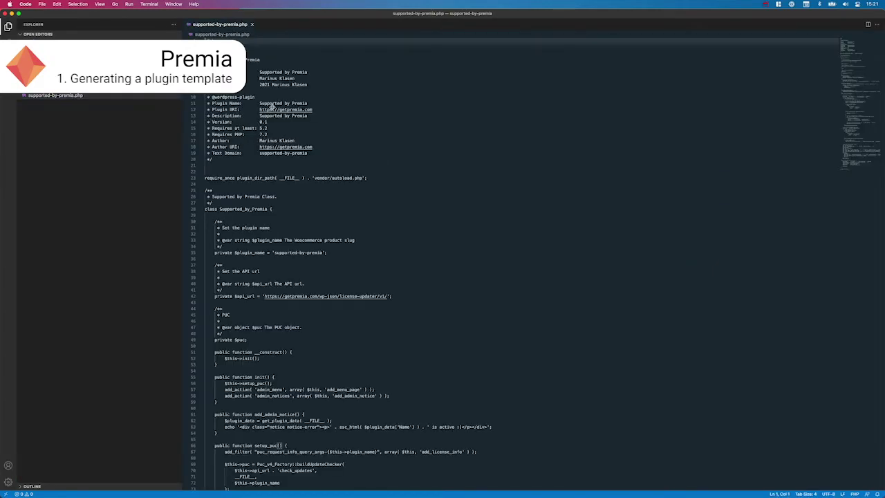
click(405, 90)
scroll(416, 101, down, 18)
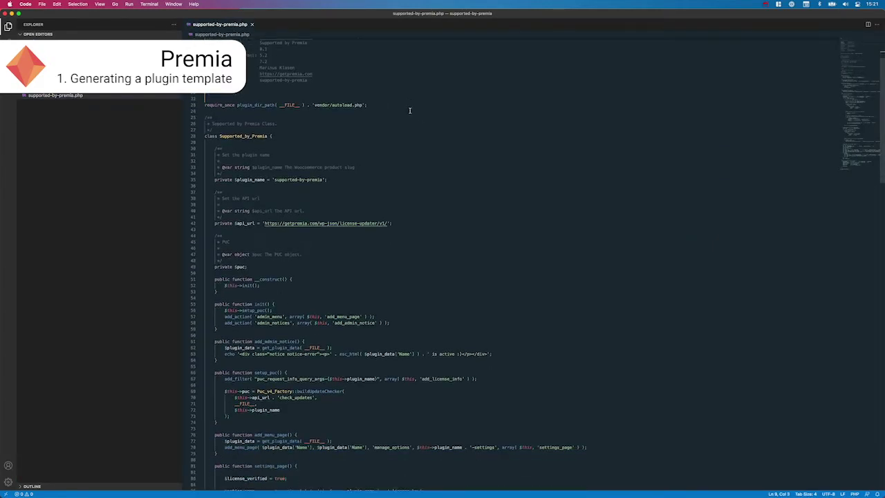
scroll(415, 112, down, 20)
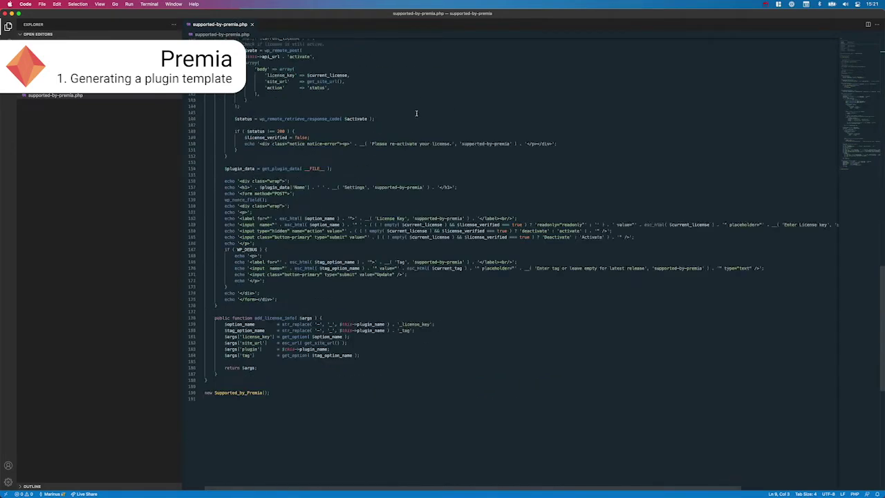
scroll(415, 112, up, 20)
scroll(415, 112, up, 5)
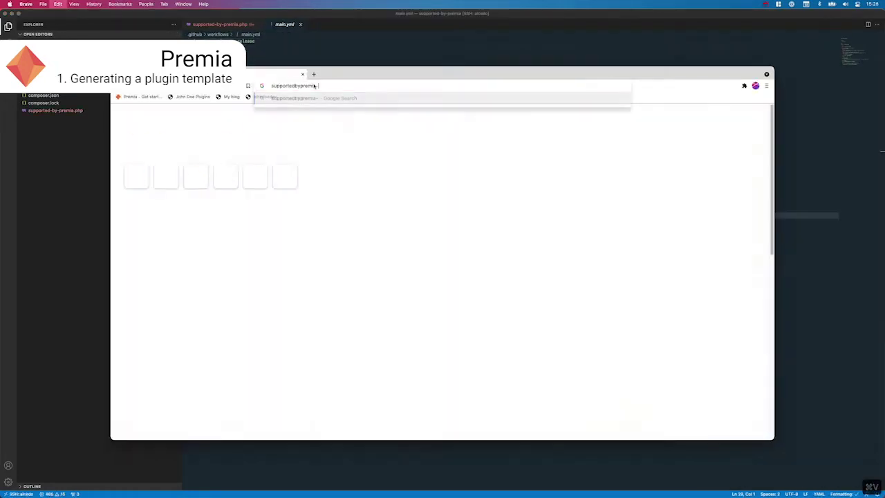
Step: Install the local WordPress site in English titled 'Support DEmo' with user admin, a weak password and an admin e-mail
text(.c7)
key(Return)
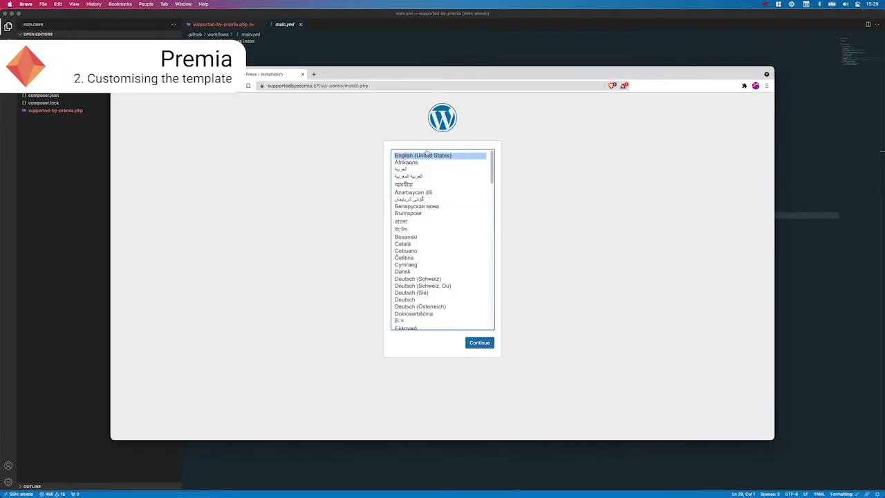
key(Return)
text(Support DEmo)
key(Tab)
text(admin)
key(Tab)
text(password)
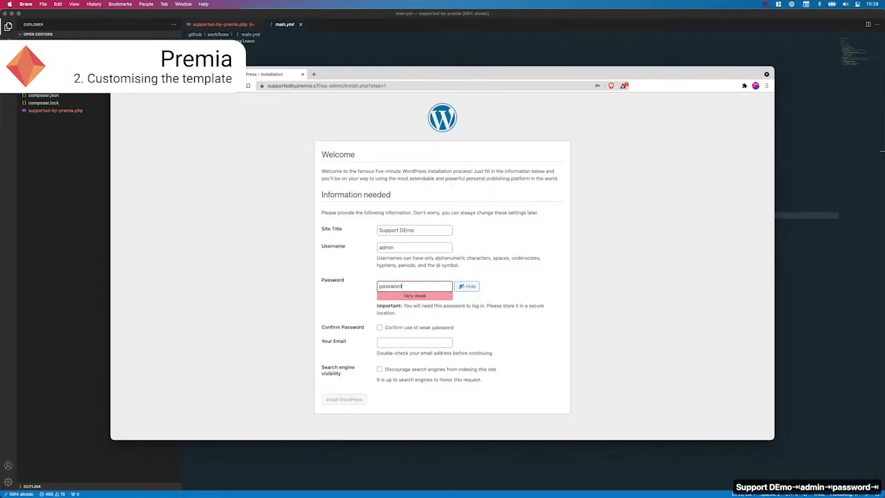
key(Tab)
key(space)
key(Tab)
text(admin@local.test)
key(Tab)
key(Return)
Step: Log in and activate the Supported by Premia plugin, checking its active notice
text(password)
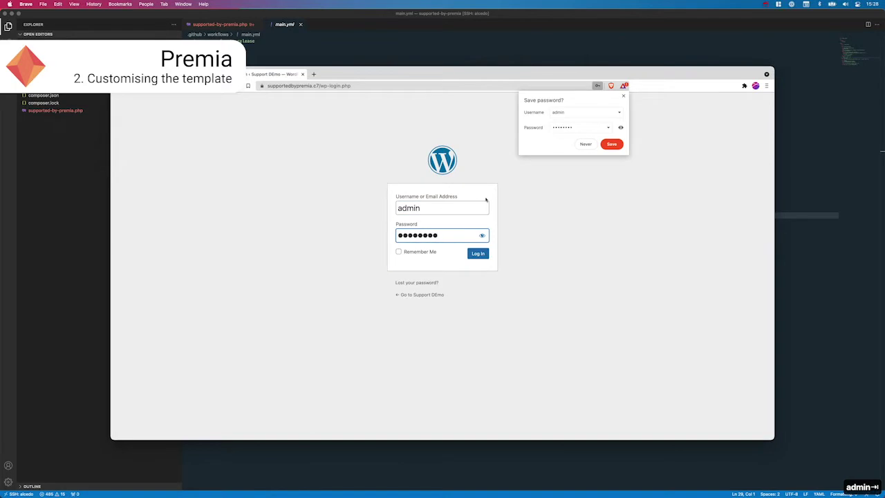
key(Return)
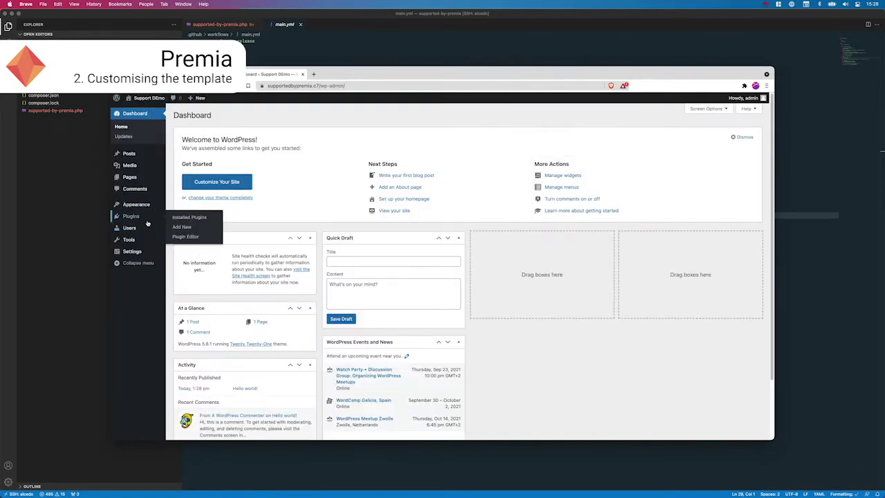
click(147, 216)
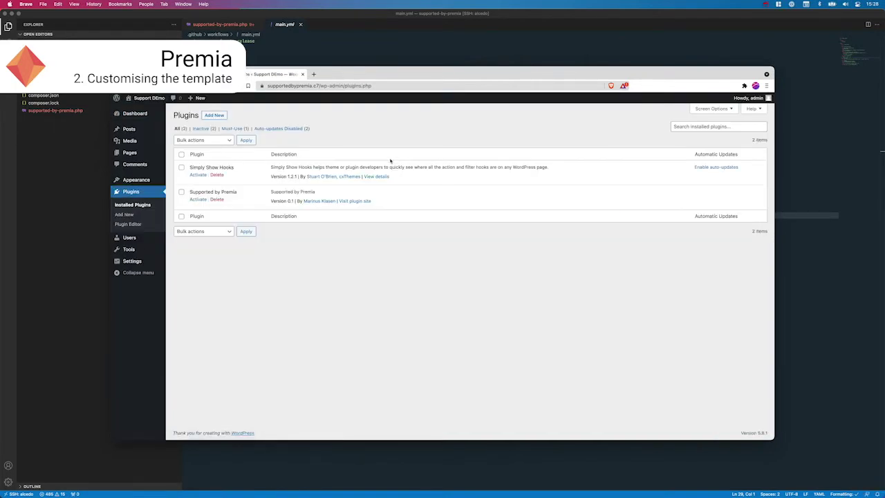
click(196, 200)
drag(249, 130, 183, 129)
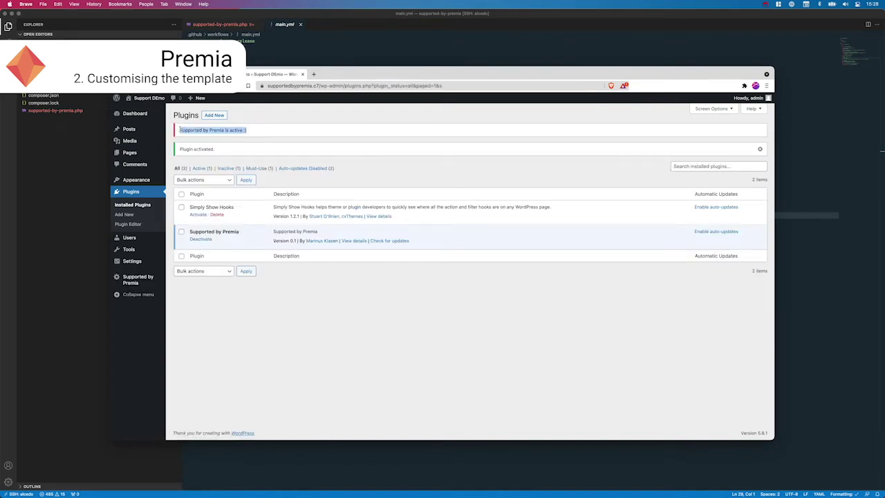
click(308, 143)
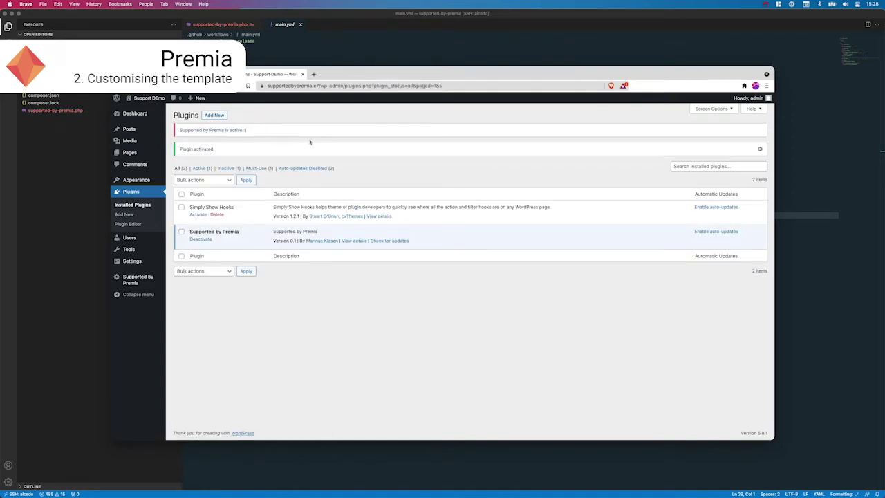
Step: View the Hello world! post on the site's front end
click(148, 132)
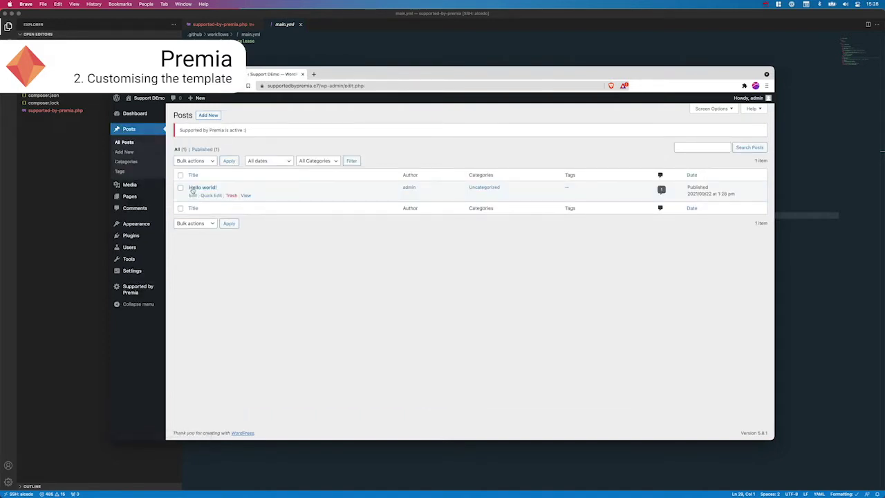
click(246, 196)
scroll(440, 207, down, 3)
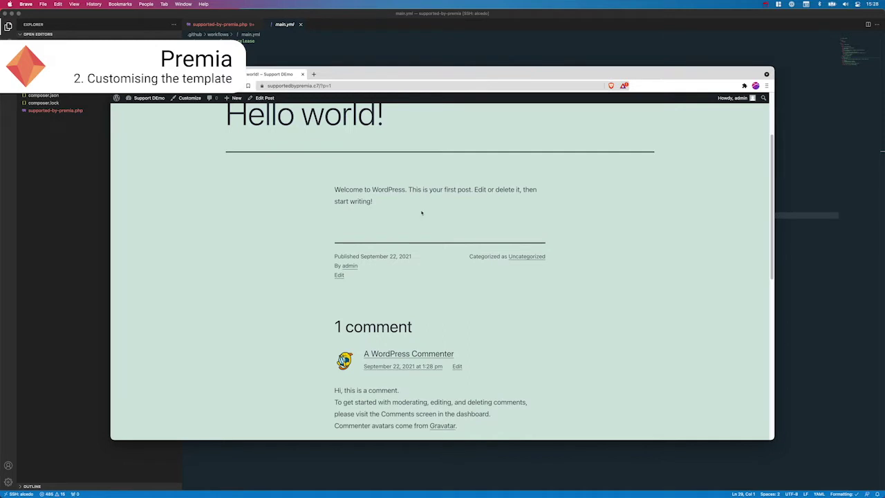
click(269, 50)
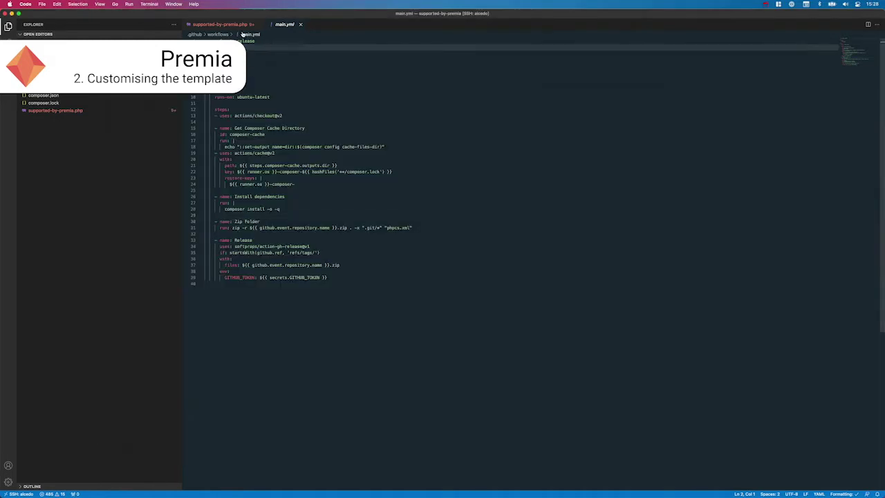
Step: Add a the_content filter hook calling add_supported_by in supported-by-premia.php
click(235, 24)
scroll(387, 235, down, 3)
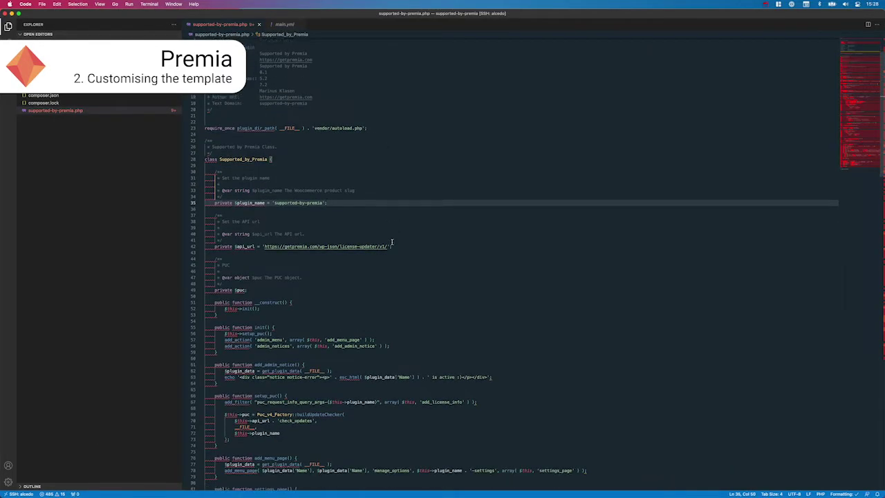
click(337, 334)
scroll(411, 308, down, 8)
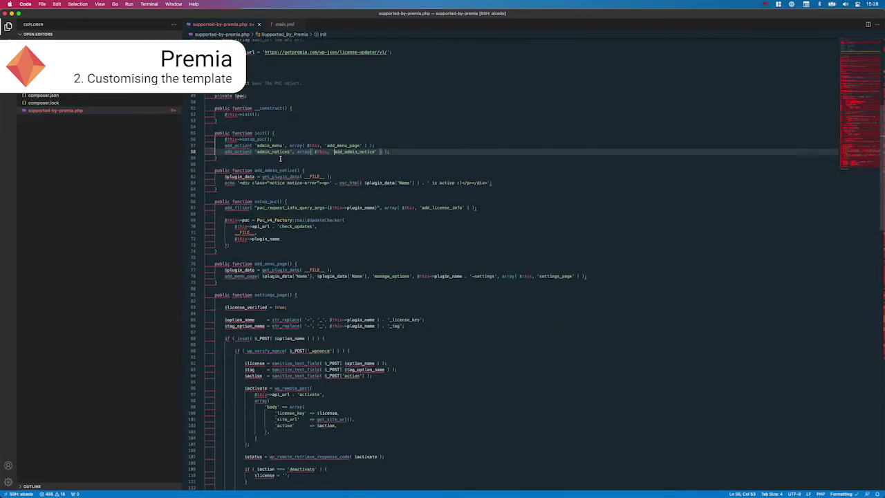
key(Return)
key(Return)
text(add_filter( 'the_content)
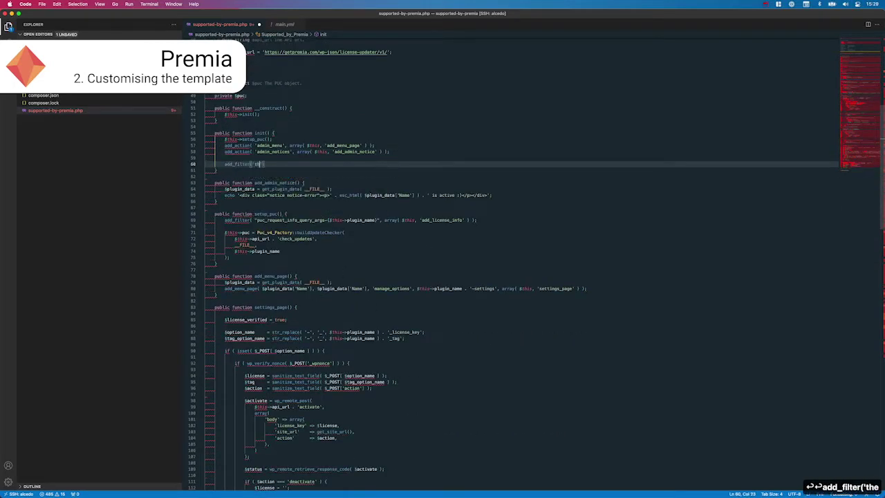
key(Right)
text(, arry)
key(BackSpace)
text(ay( $this, '\)
key(BackSpace)
key(Up)
key(Up)
key(Down)
key(Down)
key(Down)
key(Up)
text(;)
key(Left)
key(Left)
key(Left)
key(Left)
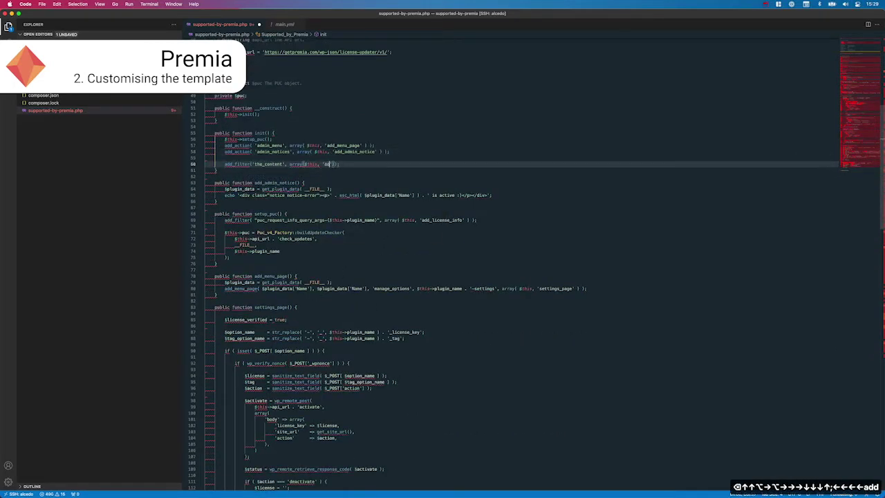
text(add_supported_by)
key(alt+shift+Left)
Step: Rename add_admin_notice to add_supported_by and delete the admin_notices hook line
double_click(274, 182)
text(add_supported_by)
key(super+s)
key(Up)
key(Up)
key(Up)
key(Up)
key(Up)
key(super+x)
key(Up)
key(Down)
key(BackSpace)
key(Up)
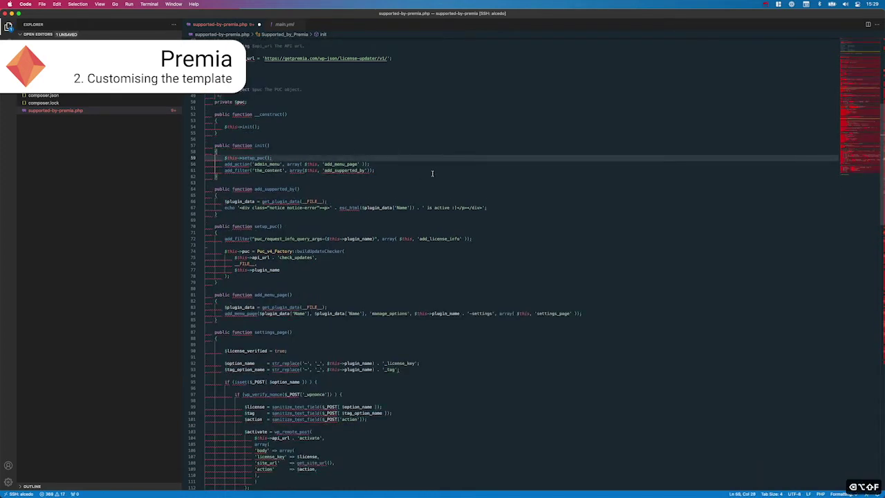
Step: Remove the $plugin_data line and the notice div markup from add_supported_by
click(433, 173)
key(super+s)
key(super+c)
click(378, 200)
key(super+x)
key(alt+Right)
key(alt+Right)
key(alt+Right)
key(alt+Right)
key(alt+Right)
key(alt+Right)
key(alt+Right)
key(alt+Right)
key(alt+Right)
key(alt+BackSpace)
key(alt+BackSpace)
key(alt+BackSpace)
key(alt+BackSpace)
key(alt+BackSpace)
key(alt+BackSpace)
key(alt+BackSpace)
key(alt+BackSpace)
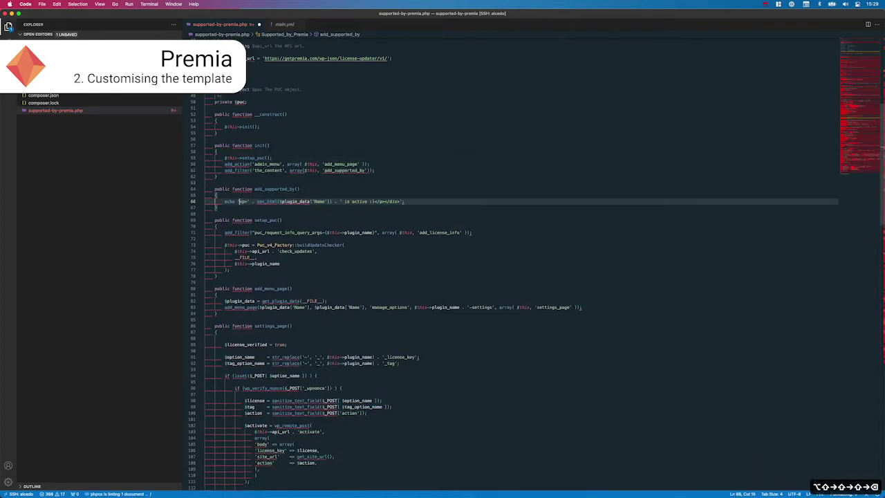
key(Right)
key(Right)
Step: Wrap the message in <strong> tags in place of the closing notice div
text(<strong>)
key(alt+Right)
key(alt+Right)
key(super+Right)
key(alt+Left)
key(Left)
key(Left)
key(Left)
key(Left)
key(Left)
key(Left)
key(Left)
key(Left)
key(Left)
text(</strong>)
key(Right)
key(Right)
key(Right)
key(Right)
key(shift+Right)
key(shift+Right)
key(shift+Right)
key(shift+Right)
key(shift+Right)
key(shift+Right)
key(BackSpace)
key(alt+Left)
key(alt+Left)
key(Left)
key(Left)
Step: Replace the plugin name expression with the text 'This blog post is supported by Premia'
key(super+shift+Left)
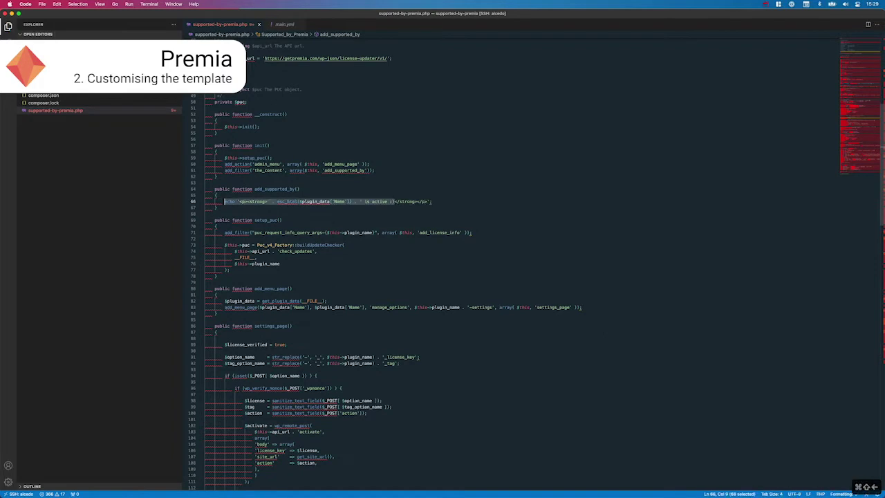
key(alt+shift+Right)
key(alt+shift+Right)
key(shift+Right)
key(shift+Right)
key(shift+Right)
key(shift+Right)
key(shift+Right)
key(shift+Right)
key(shift+Right)
key(shift+Right)
key(shift+Right)
text(This bl;opg)
key(BackSpace)
key(BackSpace)
key(BackSpace)
key(BackSpace)
key(BackSpace)
text(i)
key(BackSpace)
text(og post is supported by Premia)
Step: Limit the message to posts with if (get_post_type() === 'post'), save, and reload the post to check
key(Up)
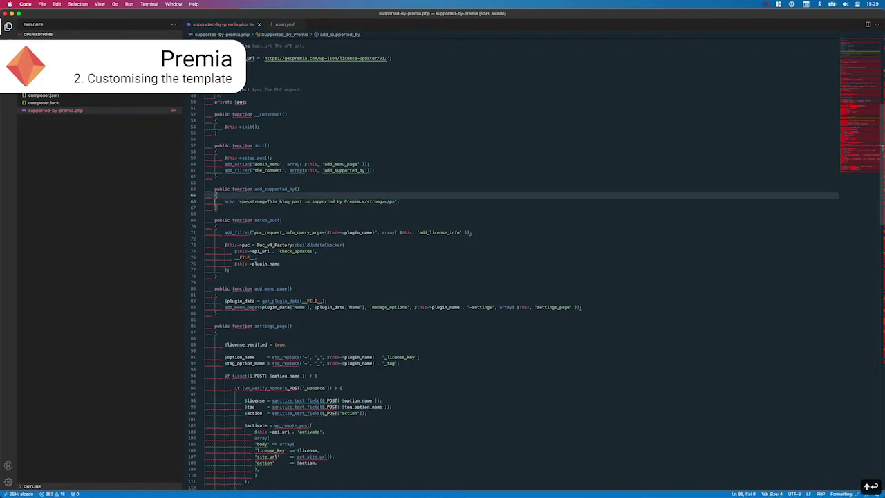
key(super+Return)
text(if (get_post_type() === 'post' ) {)
key(super+s)
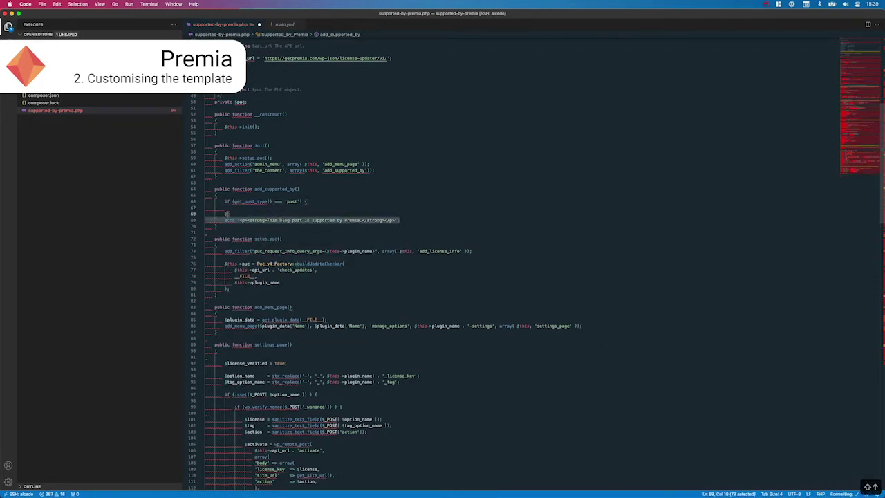
key(super+Tab)
key(super+r)
key(super+Tab)
Step: Take a $content parameter, append the message with $content .=, return $content, and save
key(Up)
key(Up)
key(Left)
text($content)
key(Down)
key(Down)
key(Down)
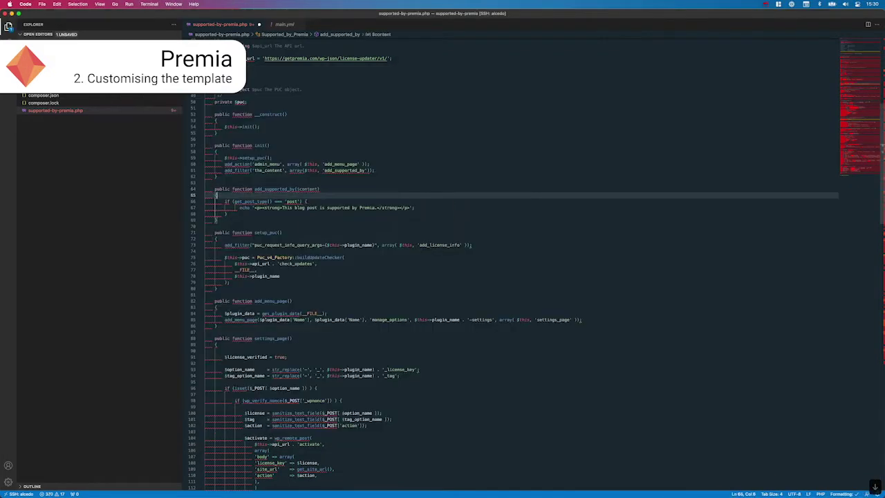
key(super+Left)
key(alt+shift+Right)
text($content .=)
key(Down)
key(Return)
text(return $content;)
key(super+s)
key(super+Tab)
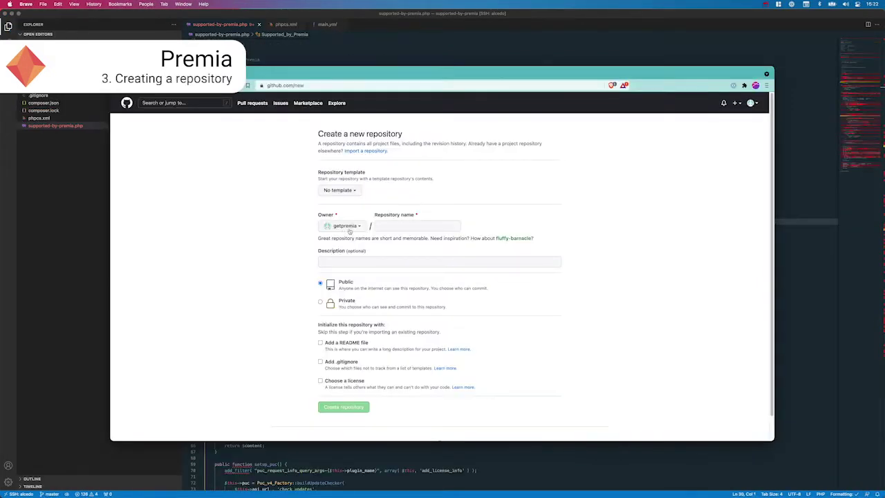
Step: Enter supported-by-premia as the repository name, choose Private, and create the repository
click(407, 227)
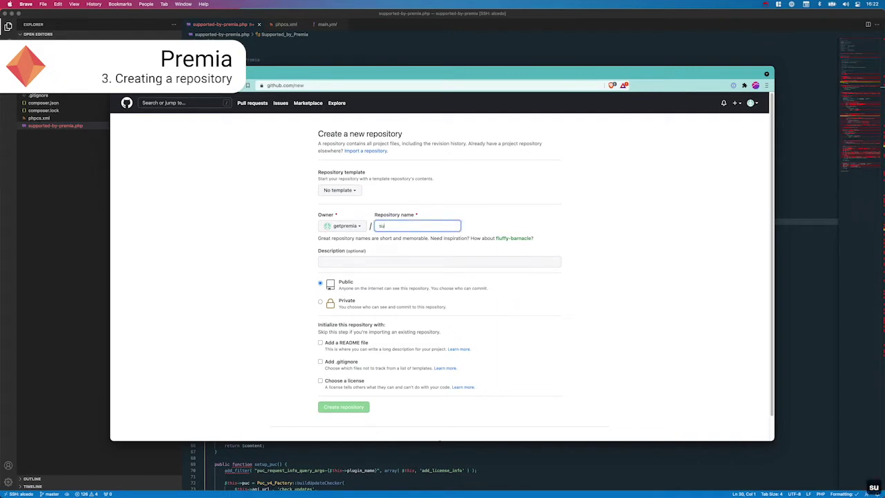
text(supported-by-premia)
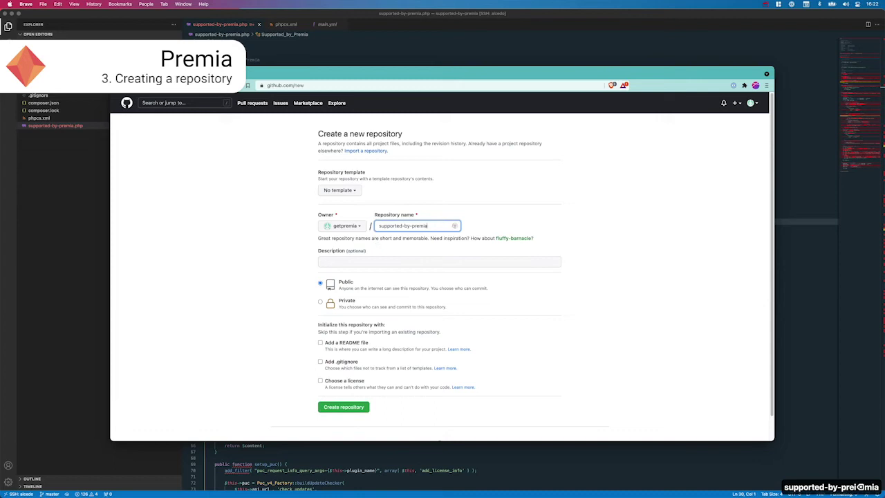
key(Tab)
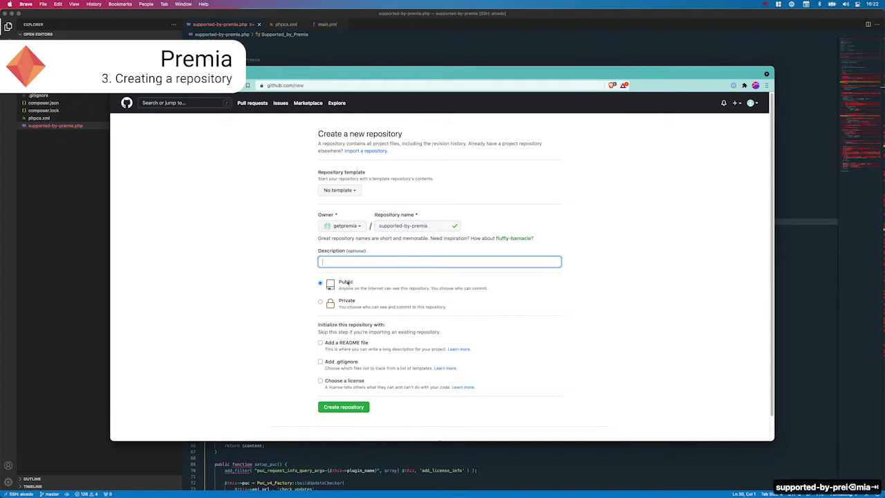
click(321, 302)
click(349, 408)
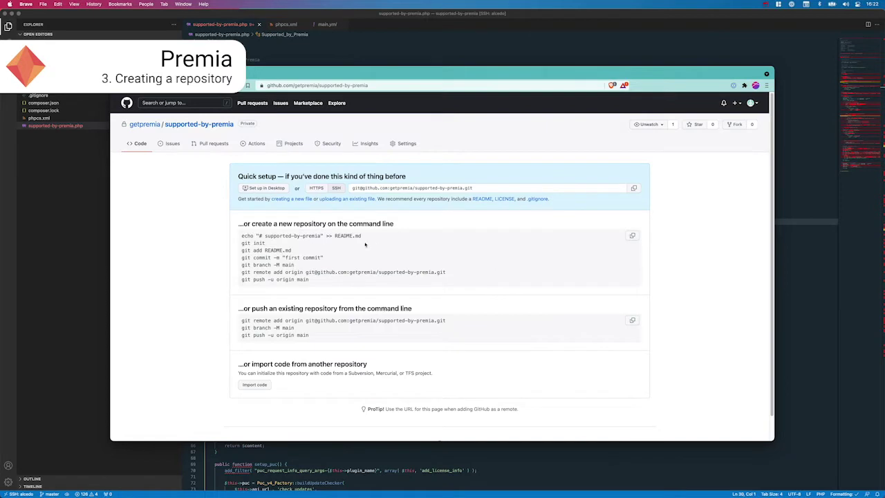
key(super+Tab)
key(super+Tab)
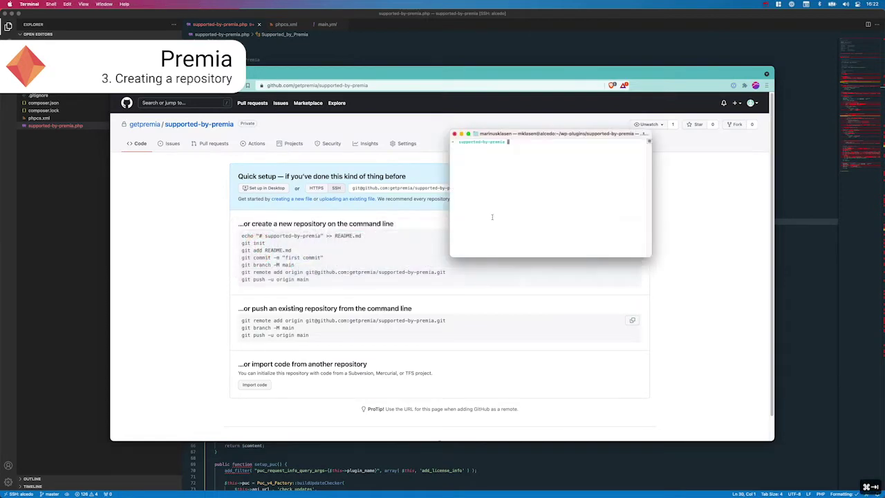
Step: Initialise a git repository, stage all plugin files, check status, and commit them as "First files"
text(git init)
key(Return)
text(git)
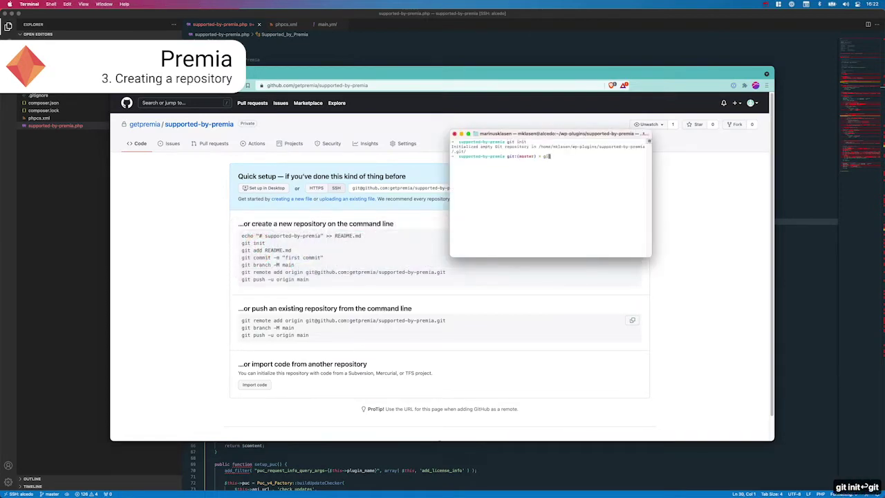
text( add .)
key(Return)
text(git status)
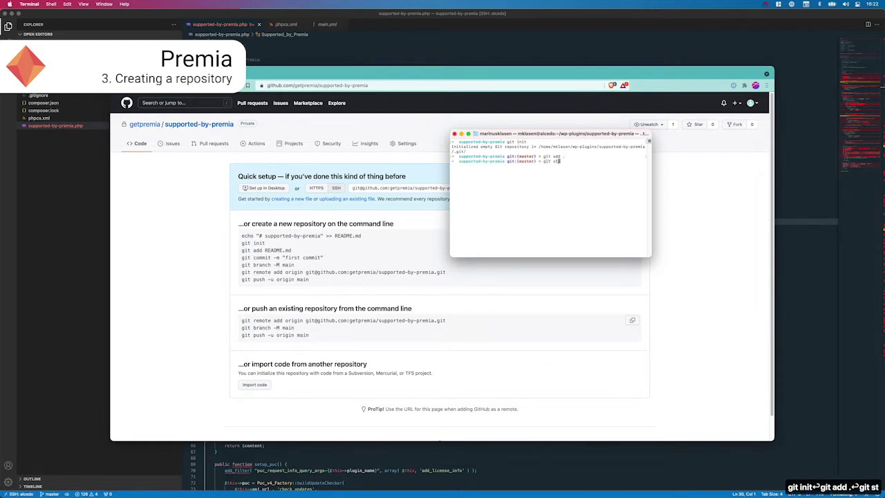
key(Return)
text(git commit -m )
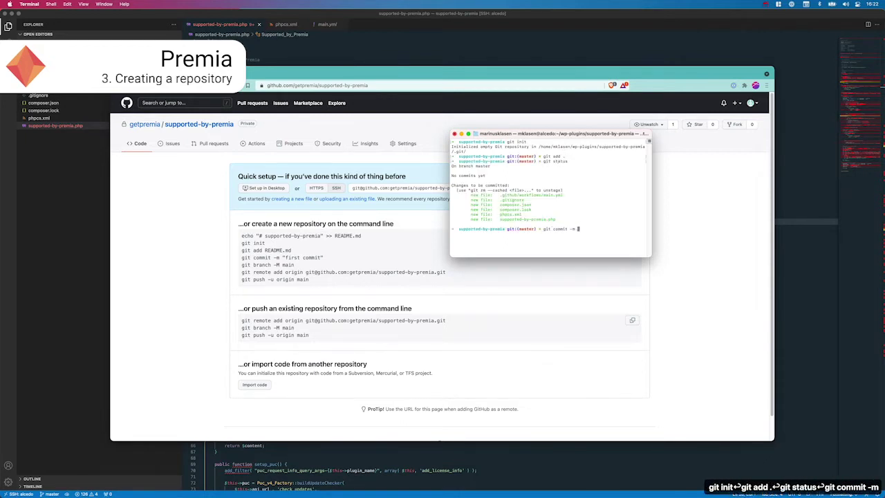
text("First files")
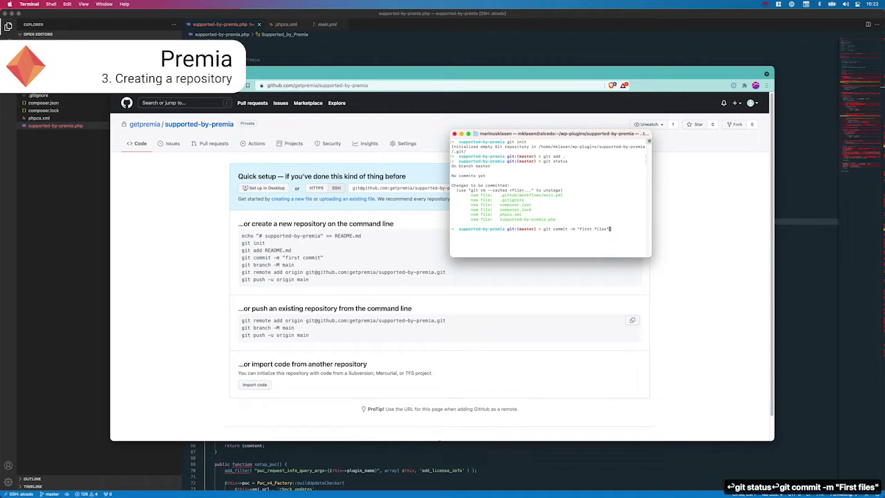
key(Return)
Step: Rename the local branch to main using GitHub's git branch -M main command
drag(294, 265, 241, 265)
key(super+c)
key(super+Tab)
key(super+v)
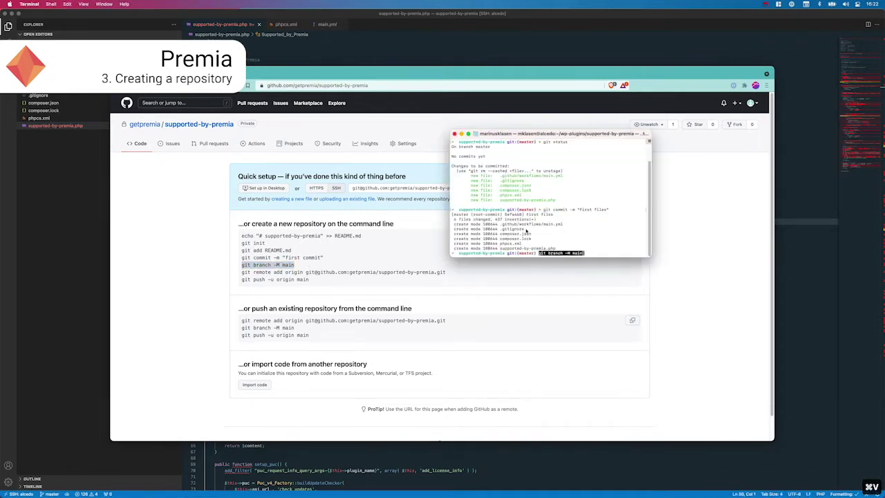
key(Return)
key(super+Tab)
Step: Add the GitHub remote origin, push to main, and refresh the repository's file listing
drag(446, 271, 243, 274)
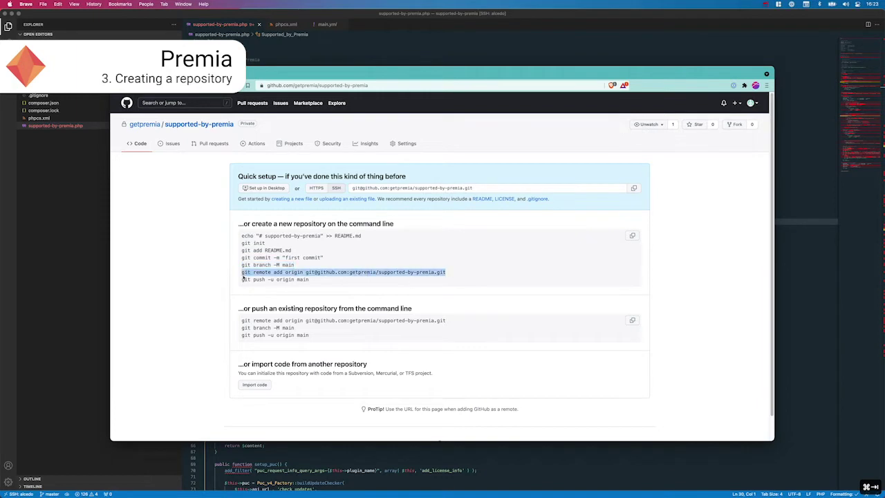
key(super+Tab)
key(super+v)
key(Return)
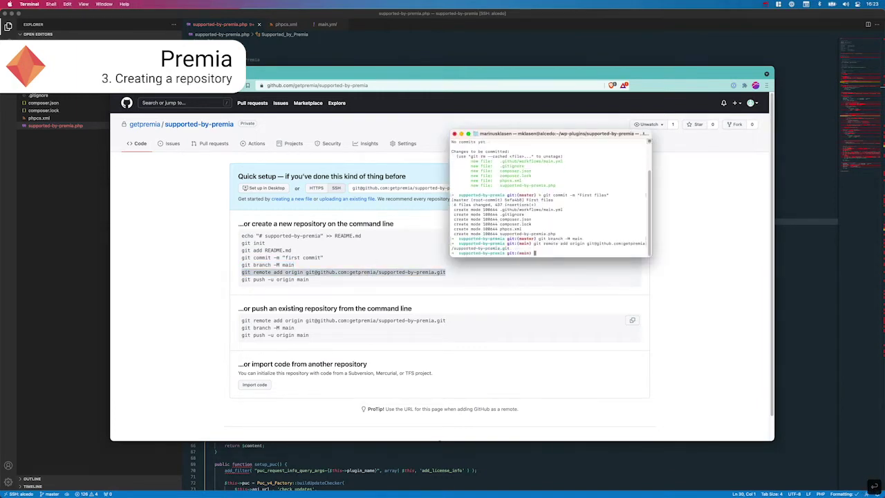
key(super+v)
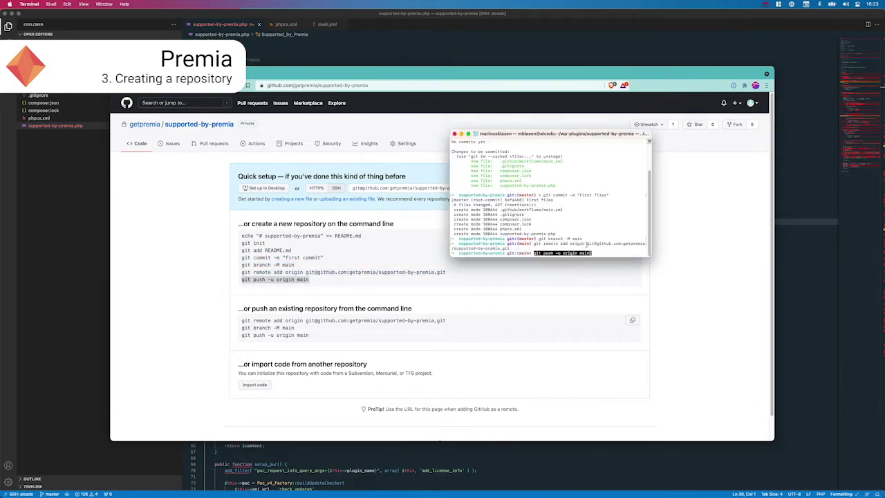
key(Return)
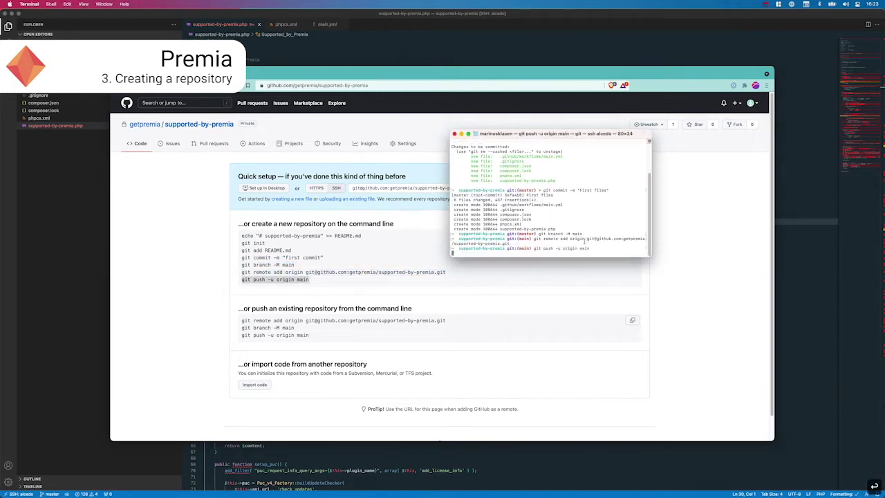
key(super+Tab)
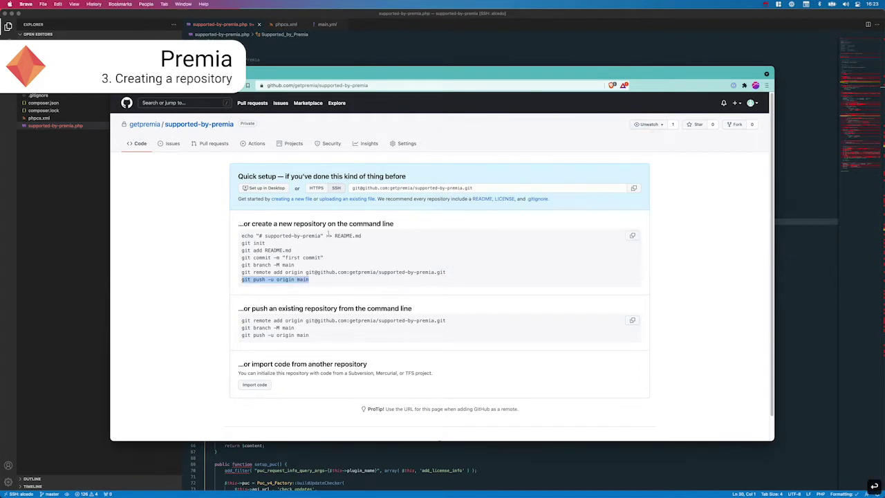
click(131, 146)
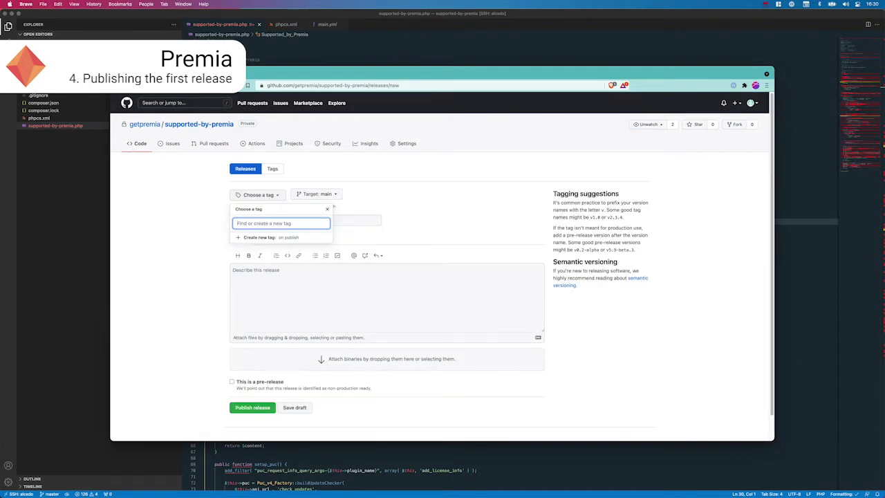
Step: Publish a release with new tag 0.1, title 'Release 0.1' and description 'First code!'
text(0.1)
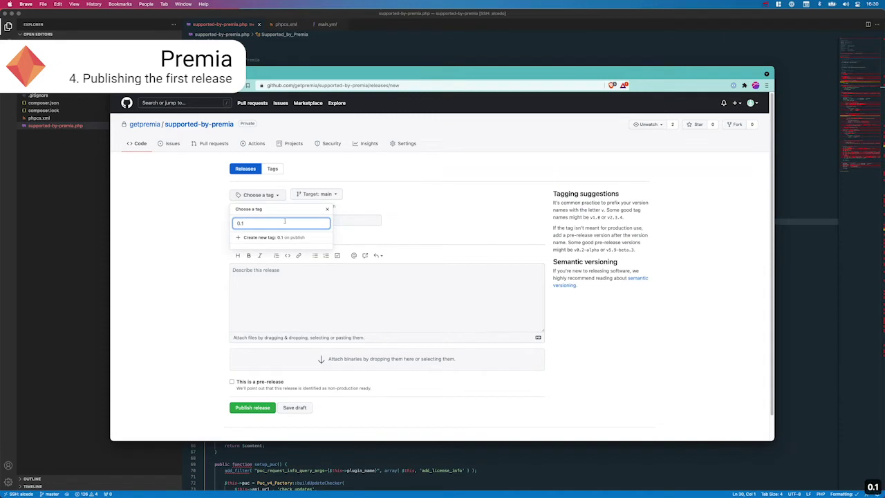
click(275, 237)
click(277, 220)
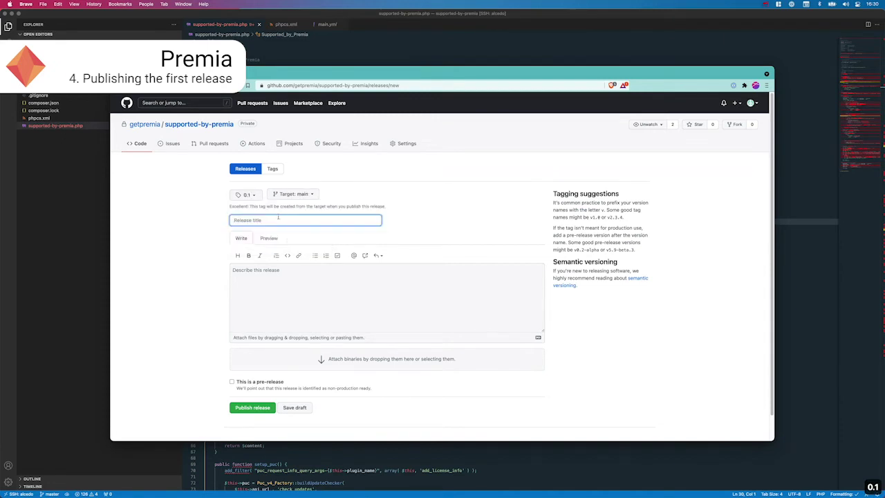
text(Release 0.1)
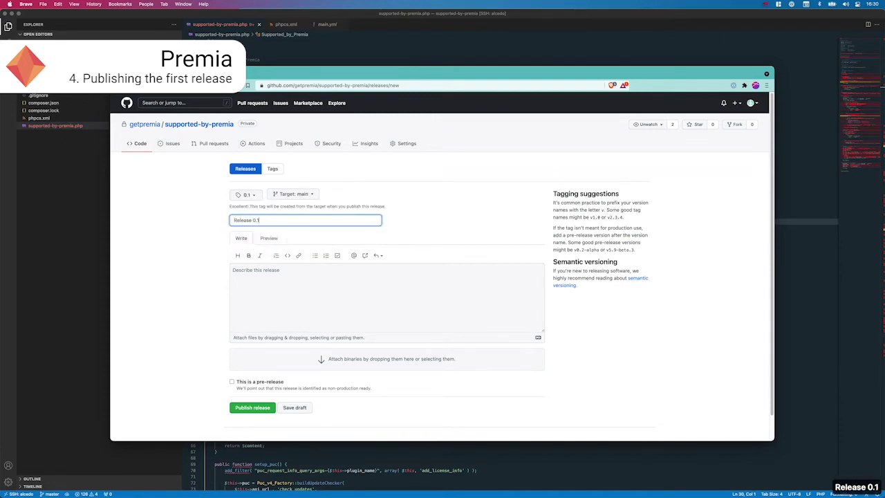
click(342, 304)
text(First code!)
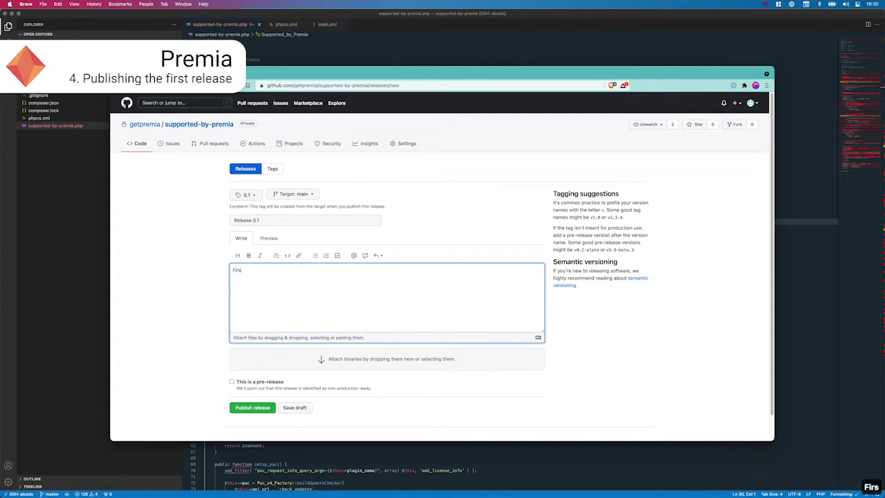
click(270, 408)
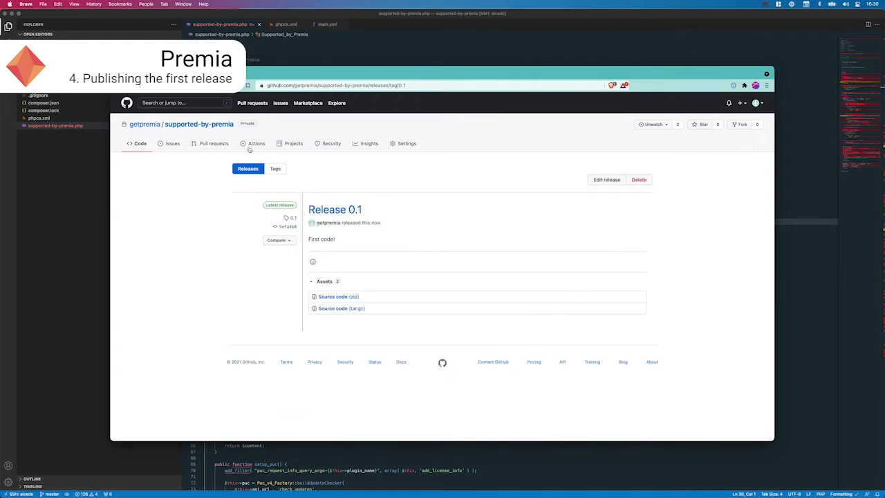
Step: Check the Release 0.1 workflow's build job log, then view the repository's releases list
click(249, 148)
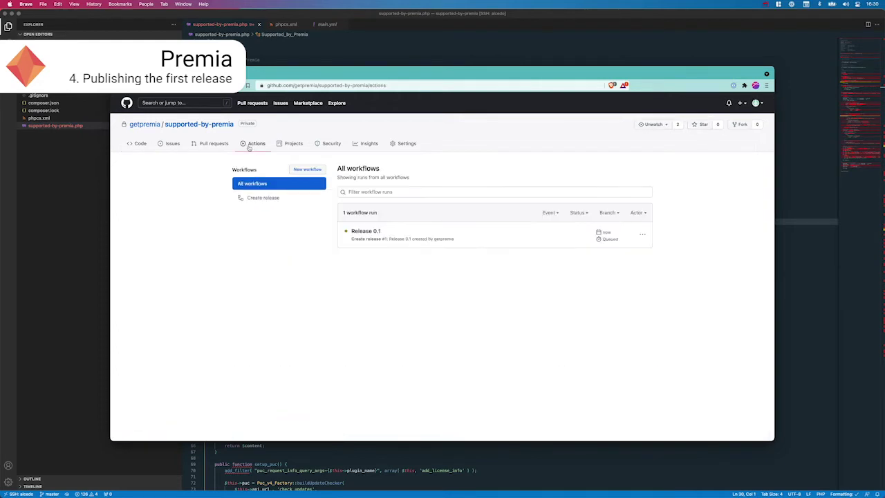
click(366, 231)
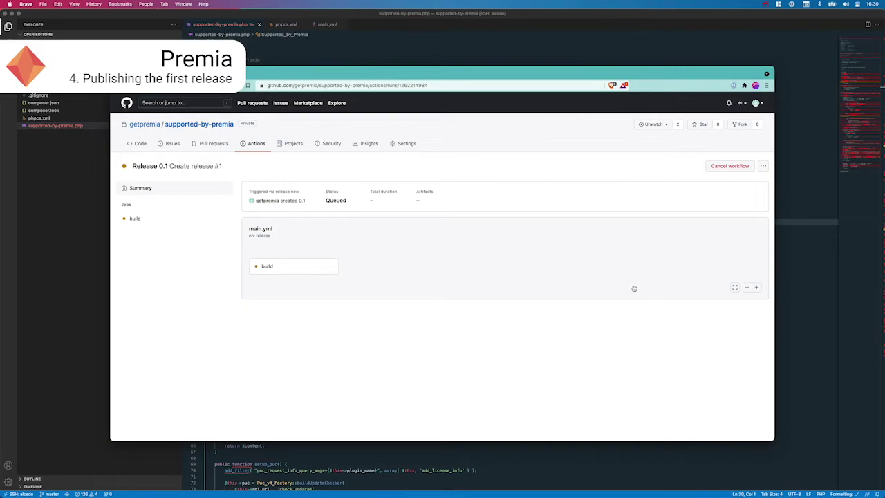
click(295, 271)
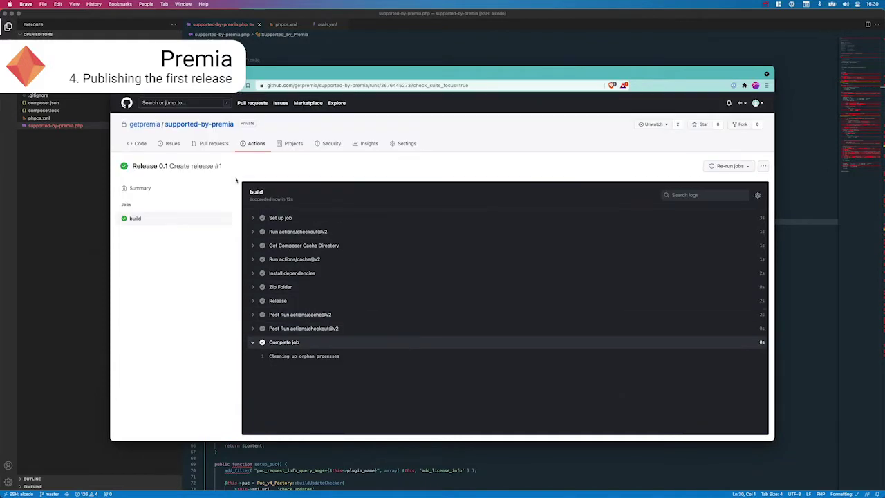
click(141, 143)
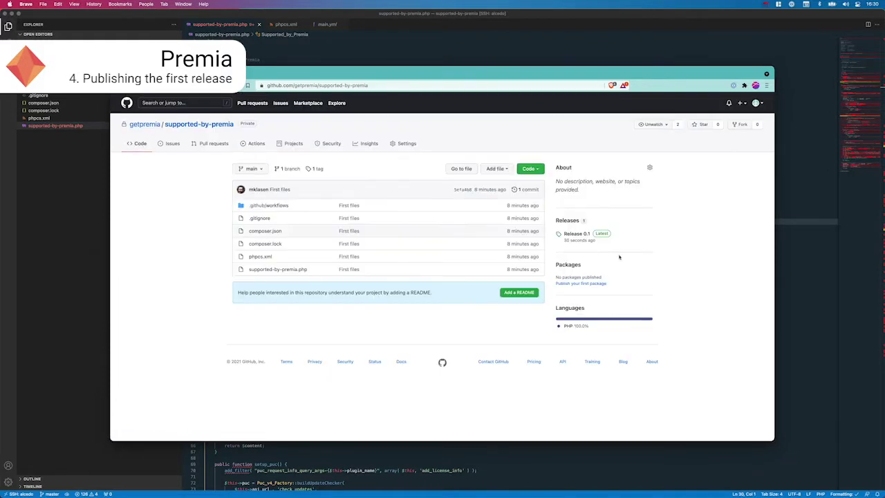
click(577, 224)
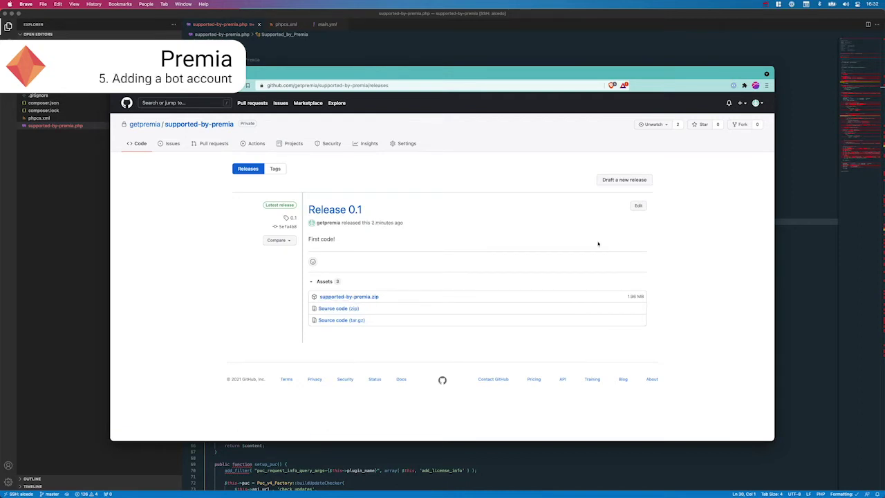
Step: Invite the bot account as a collaborator in the repository's Manage access settings
click(407, 144)
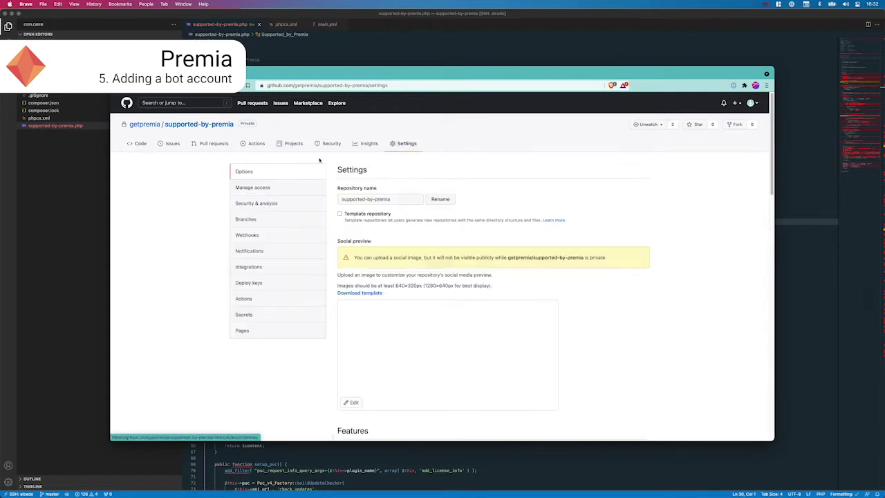
click(261, 193)
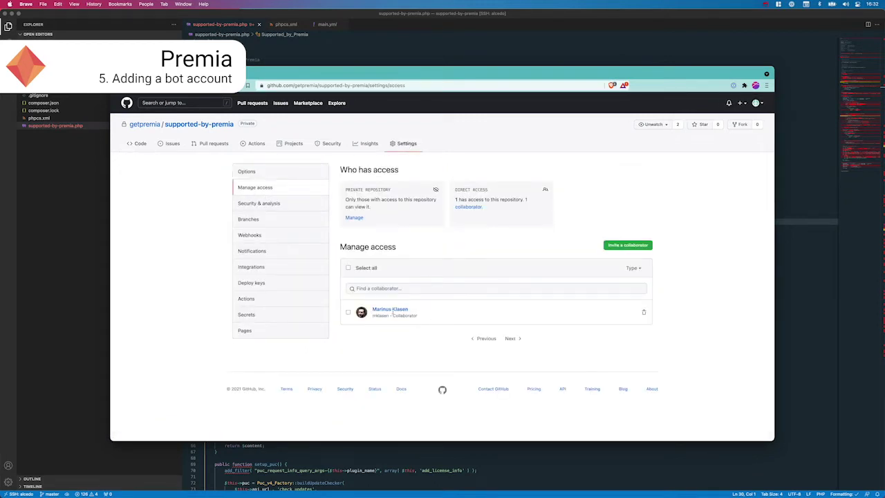
click(625, 246)
key(super+v)
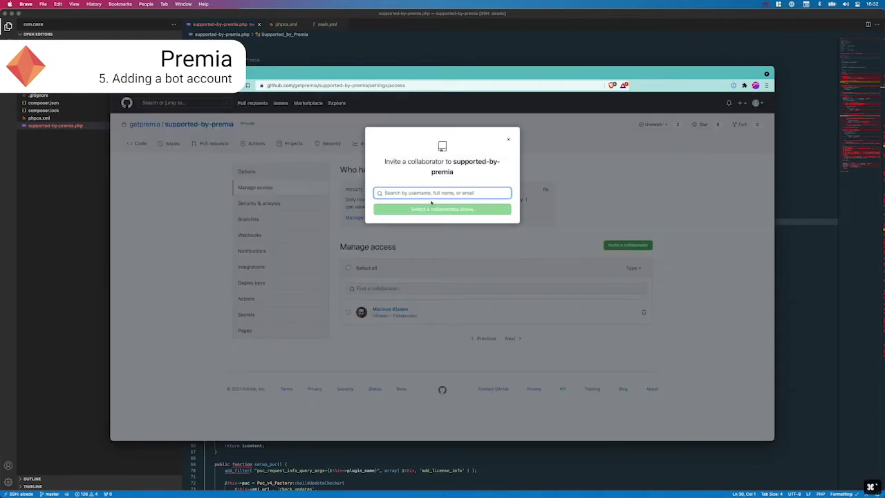
click(429, 212)
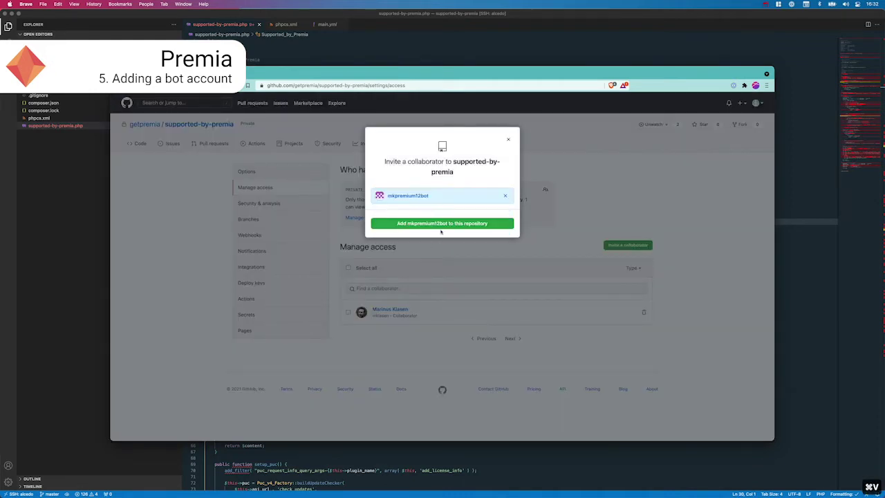
click(442, 224)
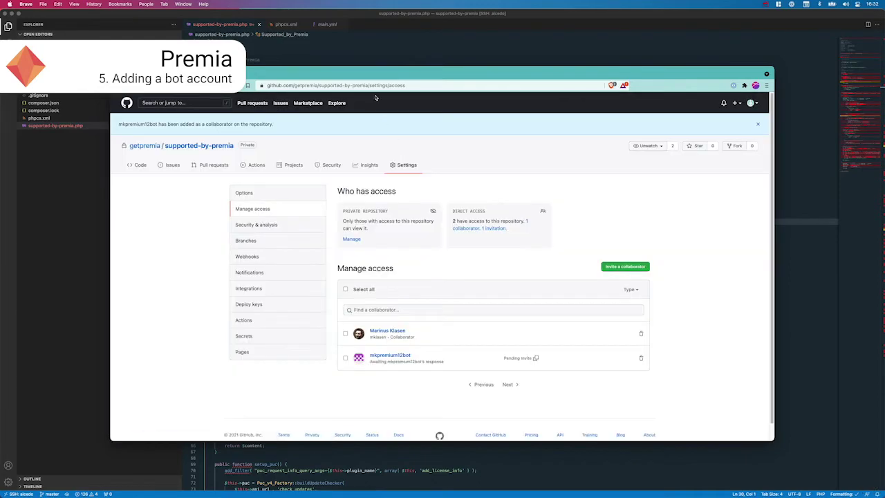
Step: As the bot, load the repository's /invitations page in a new tab and accept the invitation
drag(370, 87, 269, 86)
key(super+c)
key(super+t)
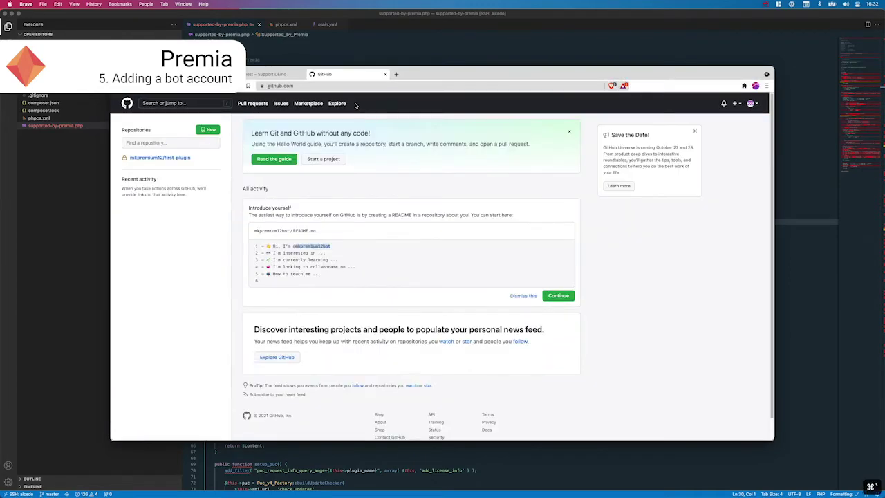
key(super+v)
text(invitations)
key(Return)
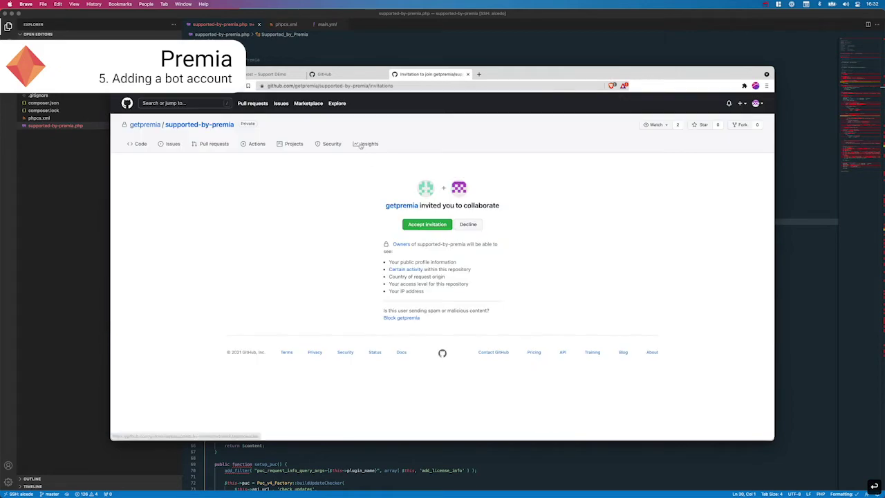
click(428, 228)
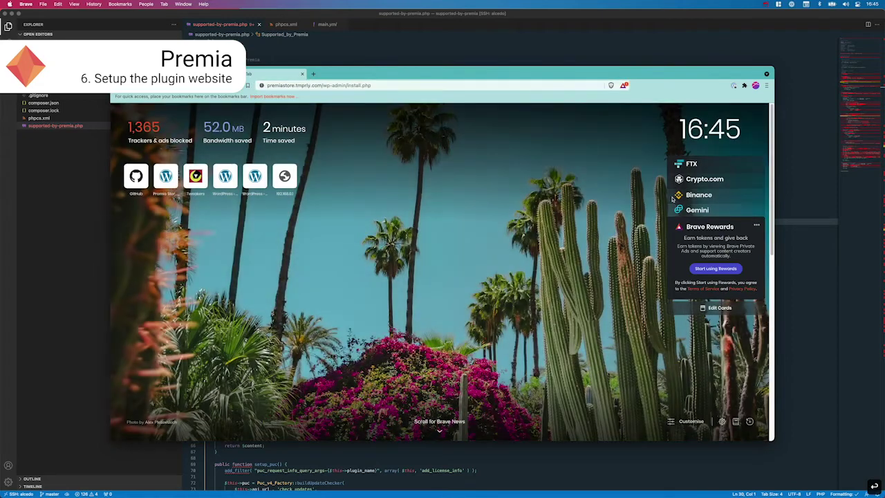
Step: Run the WordPress installer for the Premia Demo Store site with the entered details
key(Return)
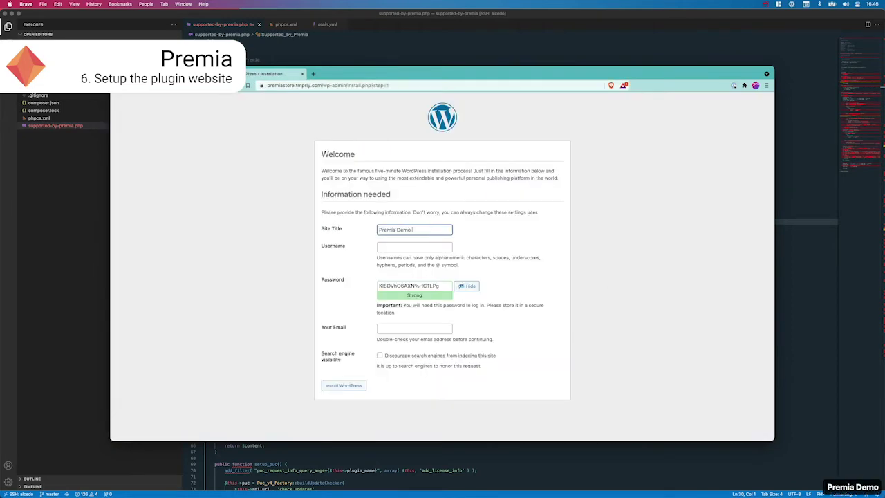
key(Tab)
key(Tab)
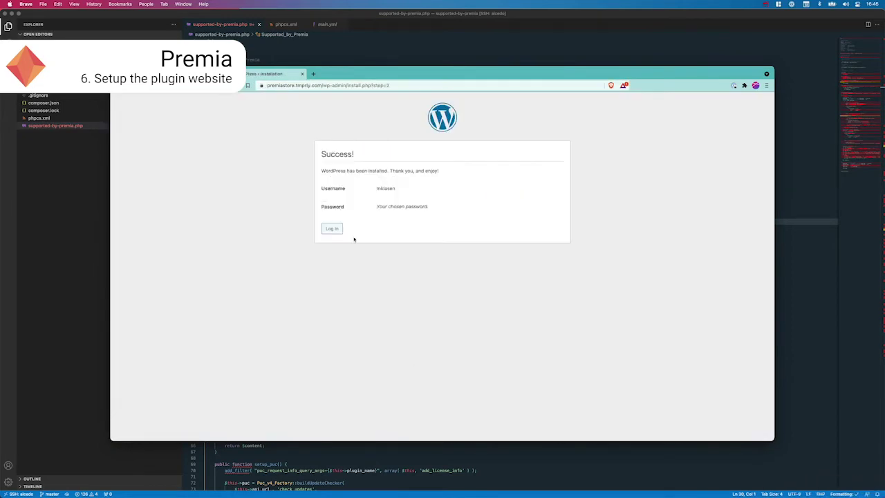
click(348, 233)
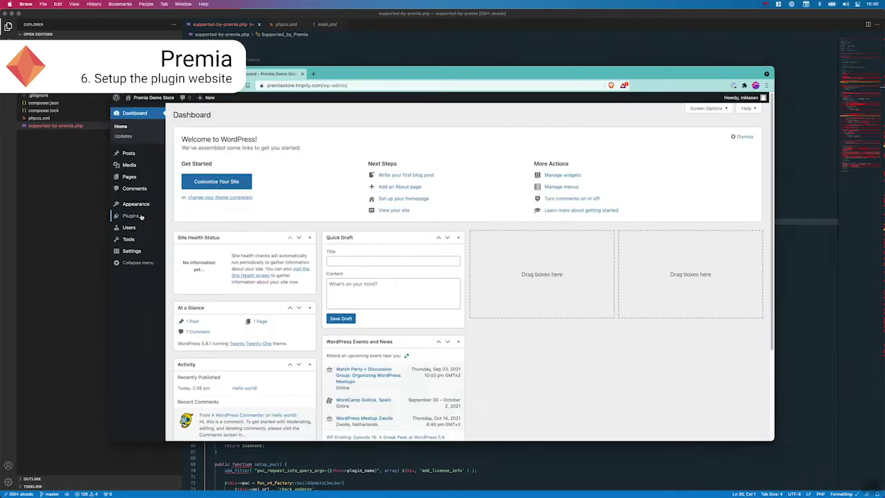
Step: Install and activate the WooCommerce plugin and dismiss its welcome message
click(130, 215)
click(216, 114)
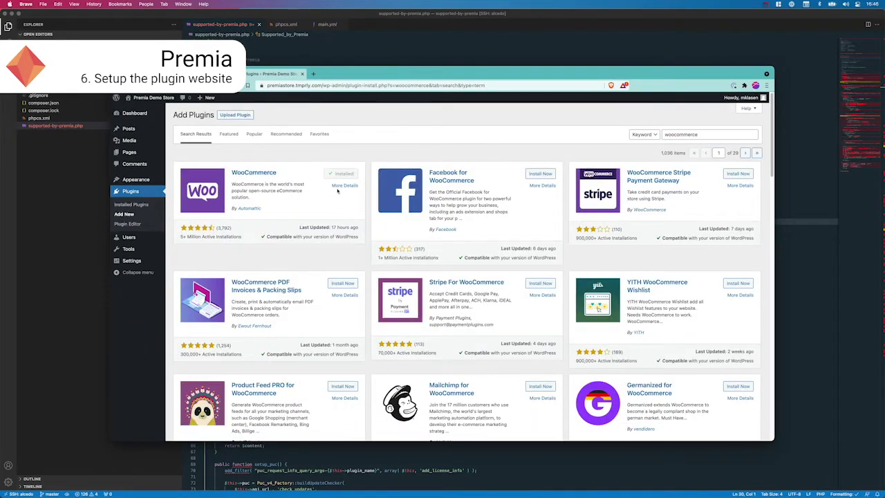
click(339, 174)
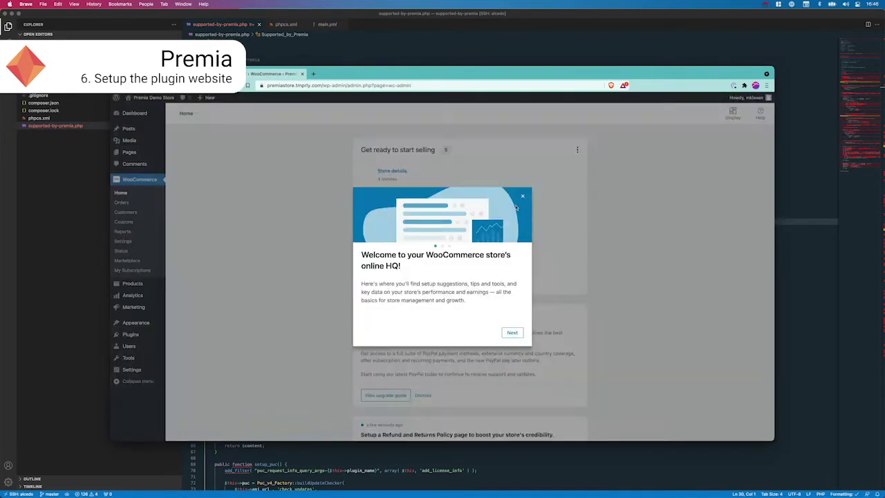
click(522, 196)
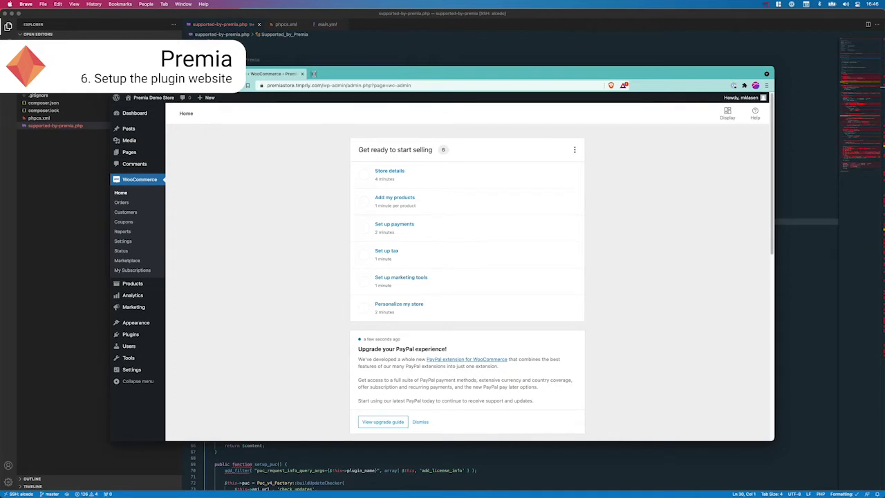
click(313, 73)
Step: Start purchasing Premia on getpremia.com and apply the full-discount coupon at checkout
text(getpremia.com)
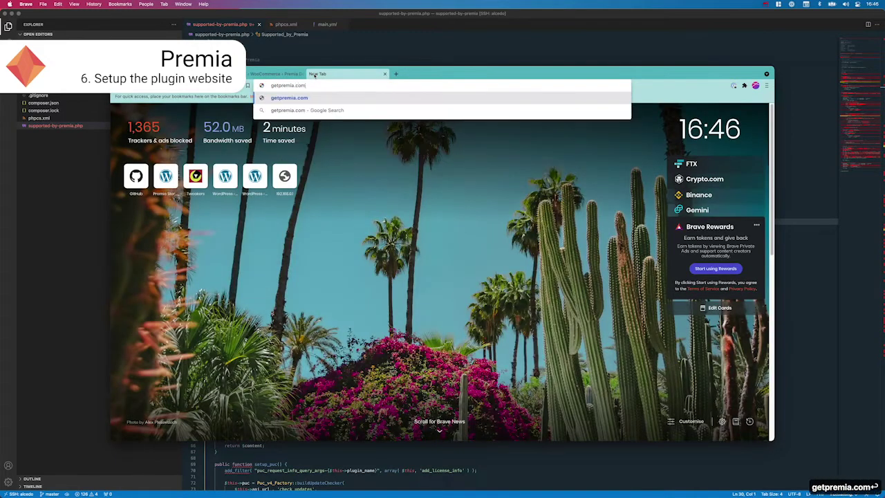
key(Return)
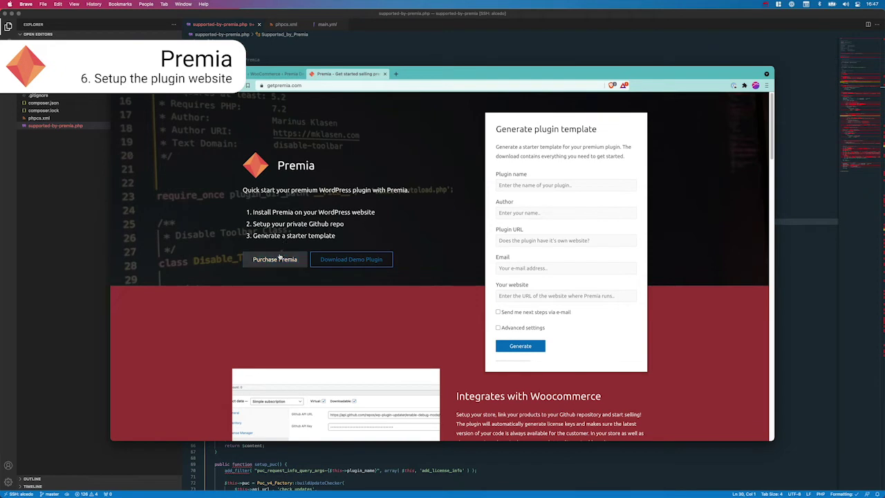
click(276, 258)
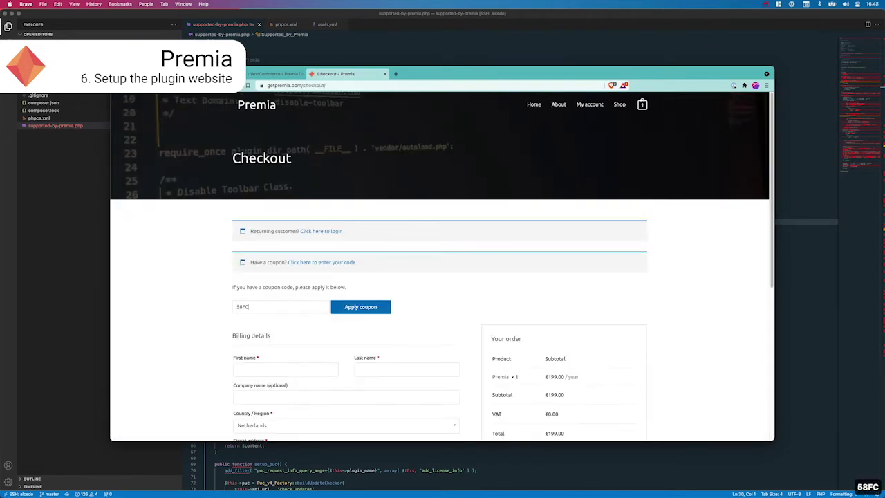
click(360, 307)
scroll(304, 208, down, 4)
Step: Fill in the billing name, address, postcode, city, phone and e-mail, and place the €0.00 order
click(304, 207)
text(Customer)
key(Tab)
text(Last)
key(Tab)
key(Tab)
key(Tab)
text(test)
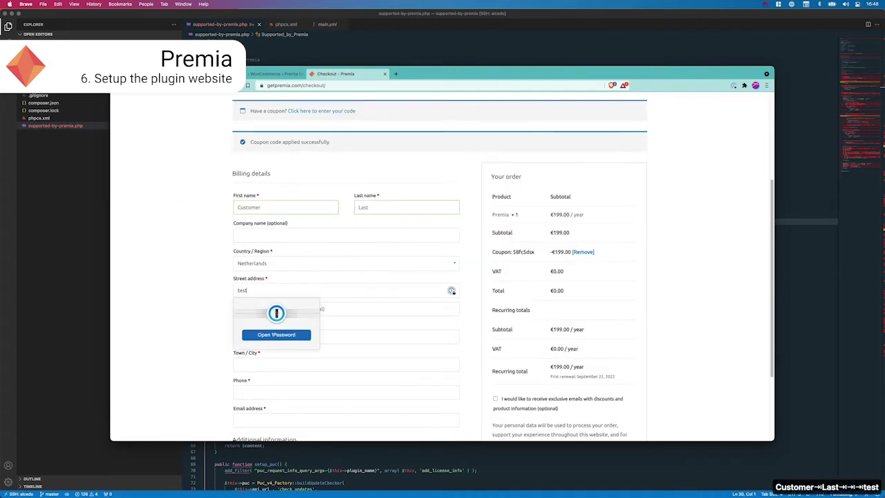
text(erstreet 11)
key(Tab)
key(Tab)
text(7151VV)
key(Tab)
text(TEstercity)
key(Tab)
text(06)
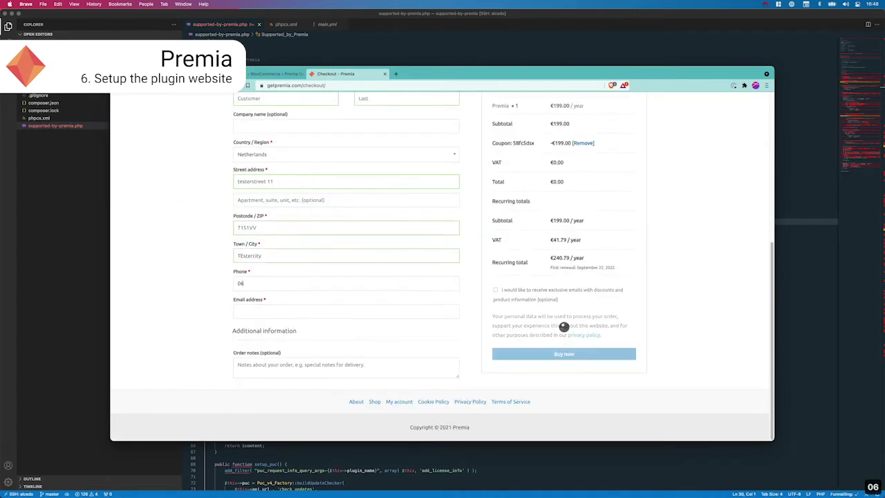
text(12345678)
key(Tab)
key(Return)
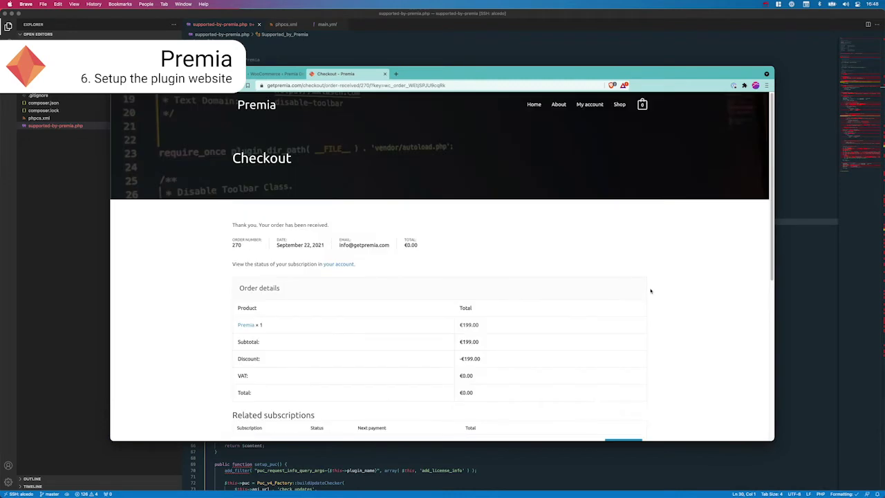
Step: Download premia.zip from the order page and open it to unzip
scroll(650, 291, down, 5)
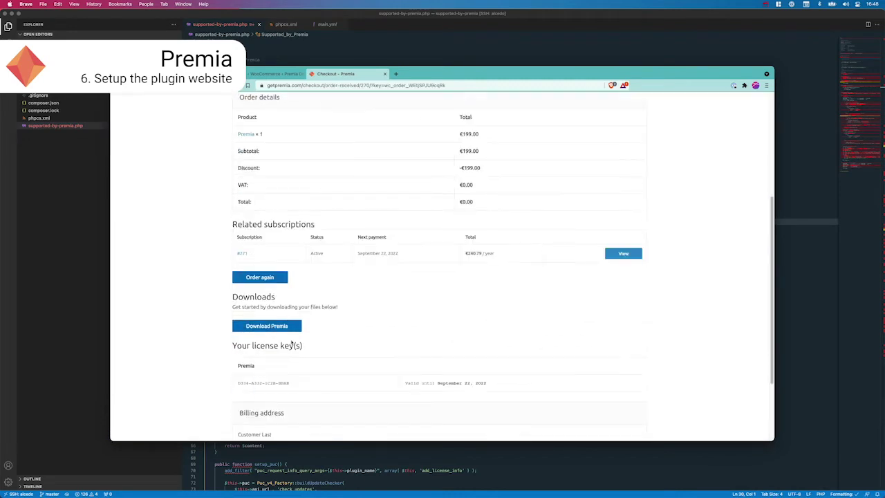
click(273, 329)
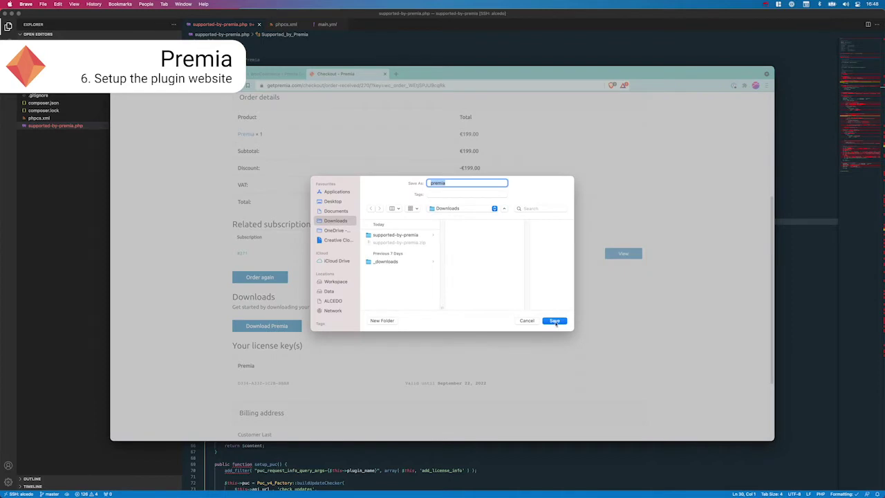
click(555, 319)
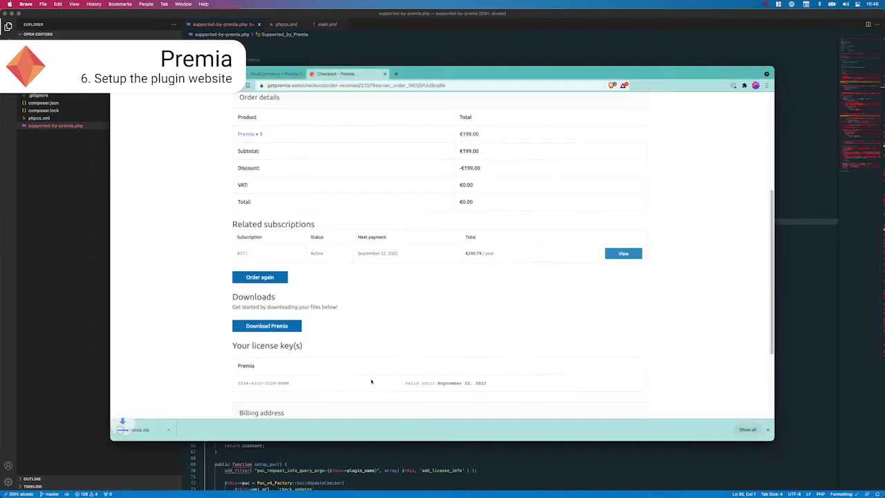
click(139, 429)
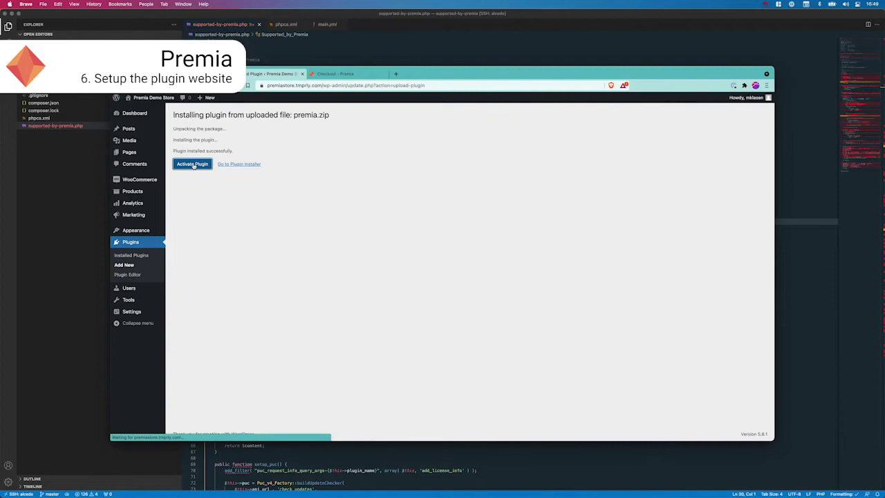
Step: Install and activate the Premia plugin, then paste the order's license key into Premia Settings and activate it
click(195, 166)
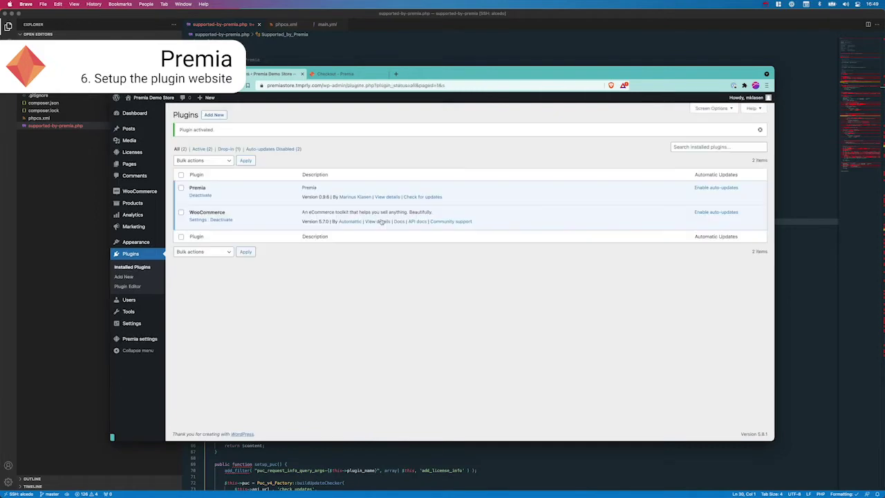
click(335, 73)
drag(239, 378, 289, 378)
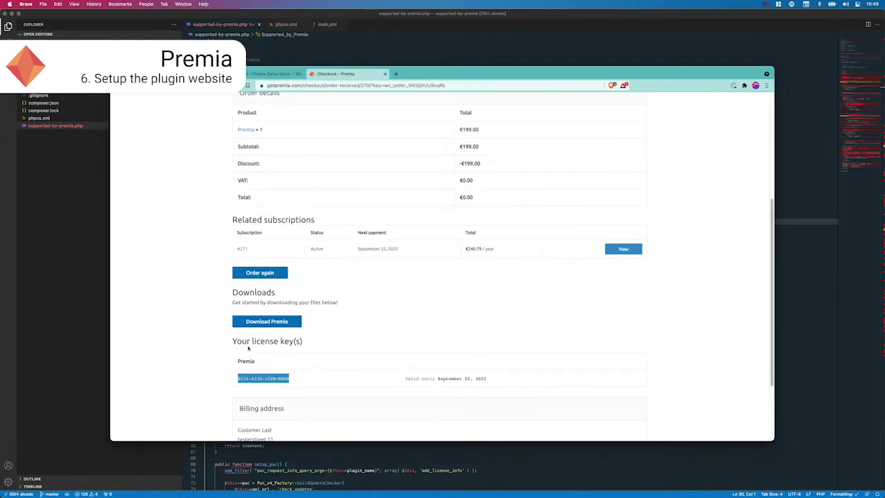
key(super+c)
click(273, 73)
click(296, 134)
key(super+v)
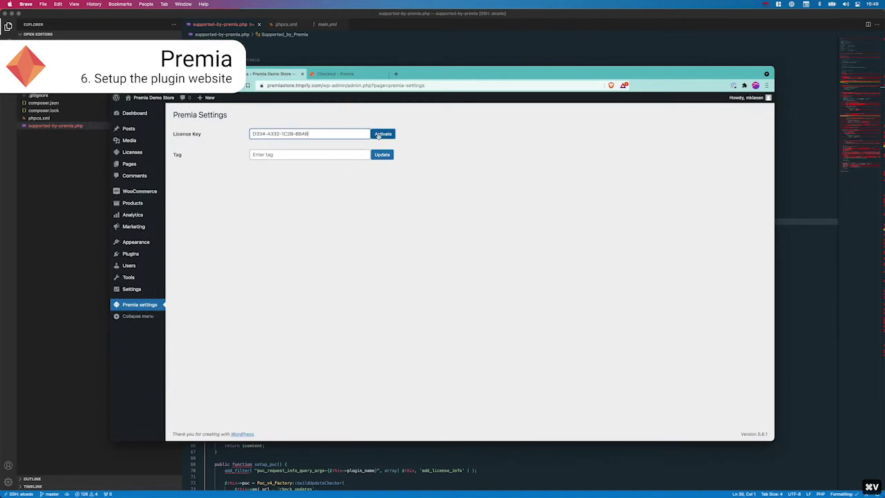
click(378, 136)
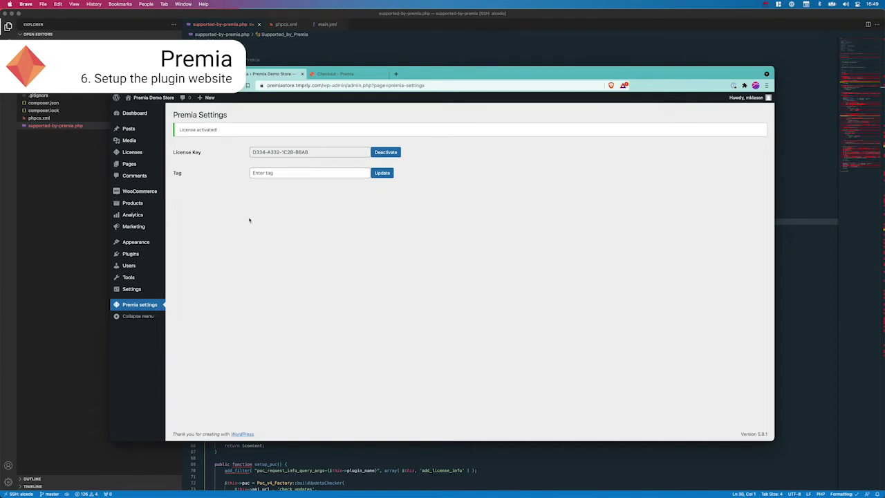
Step: Add a product titled 'Supported by Premia' and open its Premia settings to the GitHub API URL field
mouse_move(143, 204)
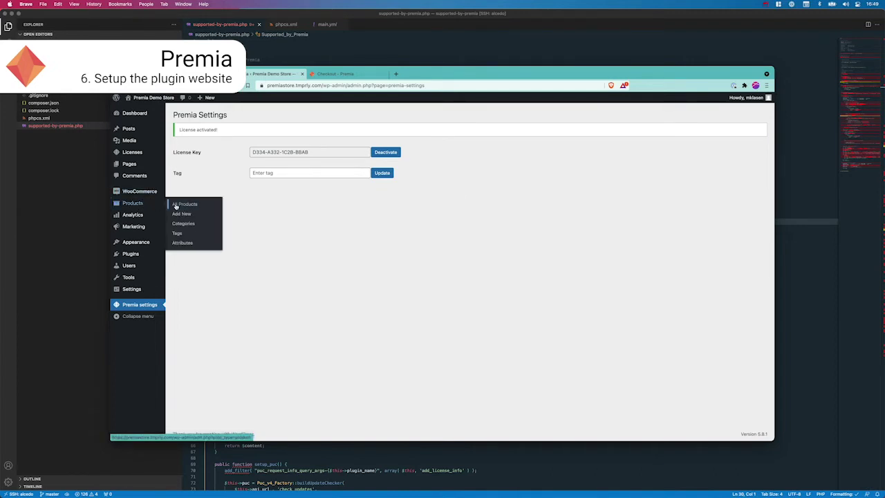
click(178, 216)
text(Supported by Premia)
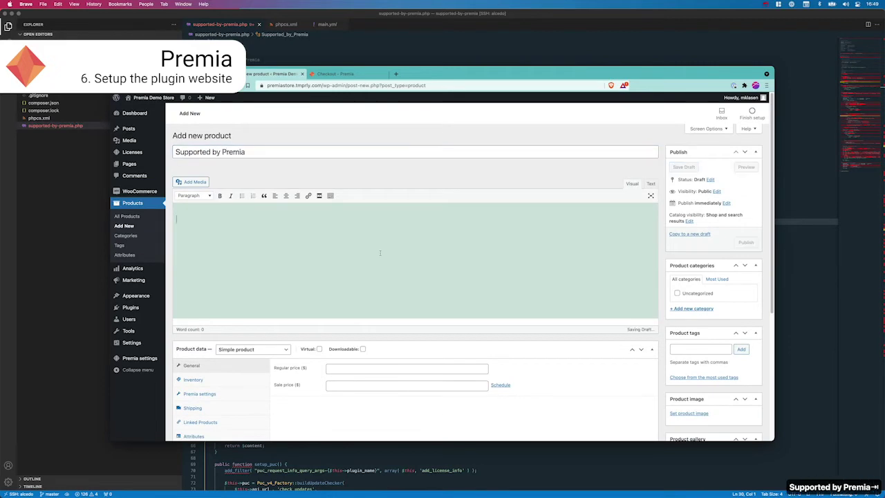
scroll(553, 290, down, 1)
click(199, 359)
scroll(415, 333, down, 1)
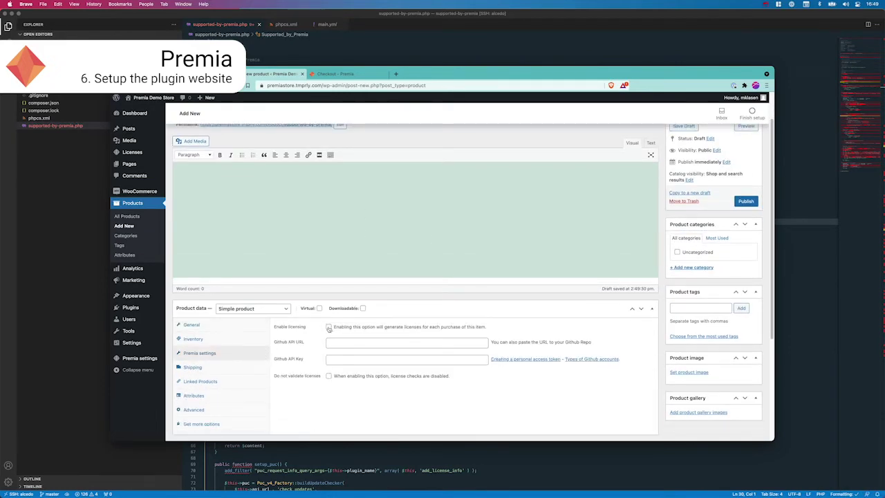
click(369, 342)
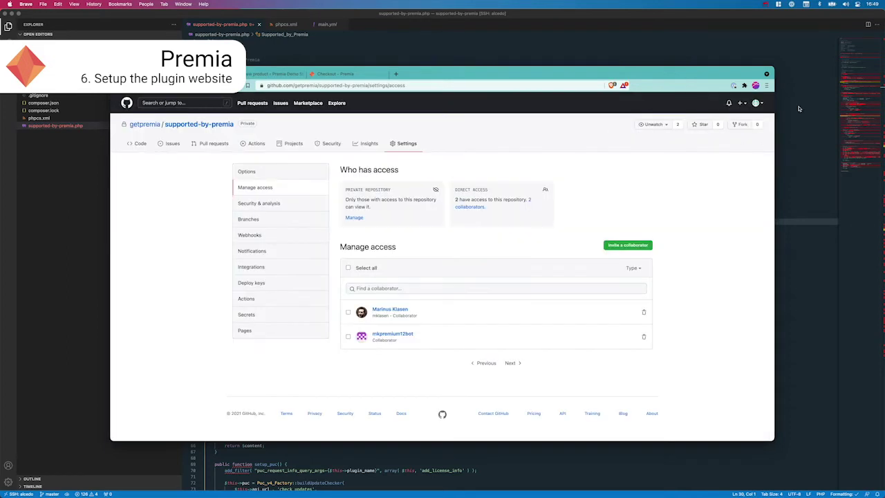
Step: Switch to the second account's window and open its personal access tokens settings
click(754, 103)
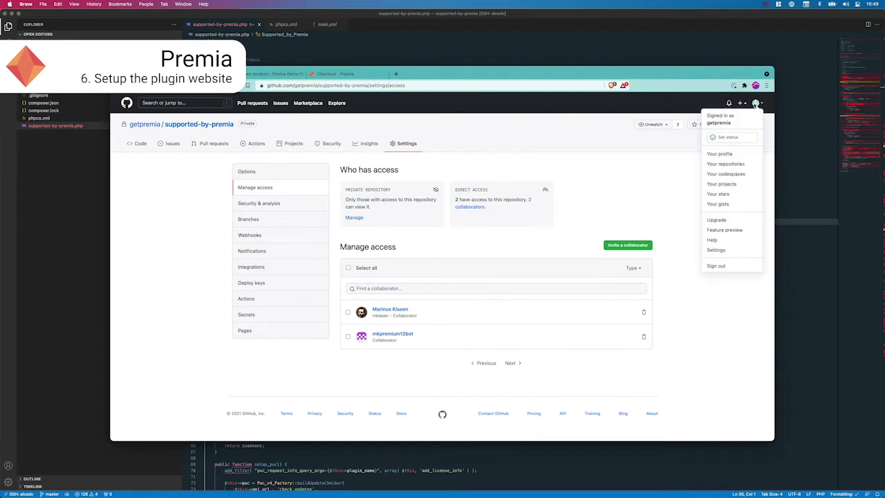
click(637, 166)
key(super+grave)
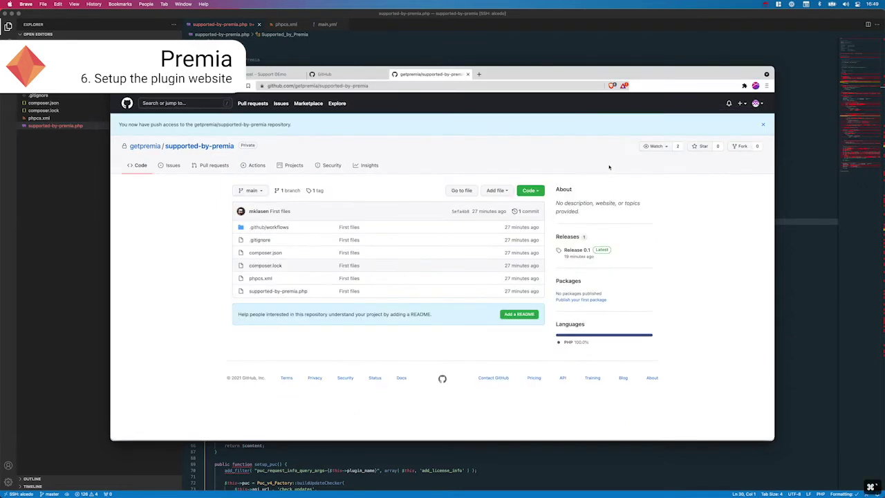
click(755, 106)
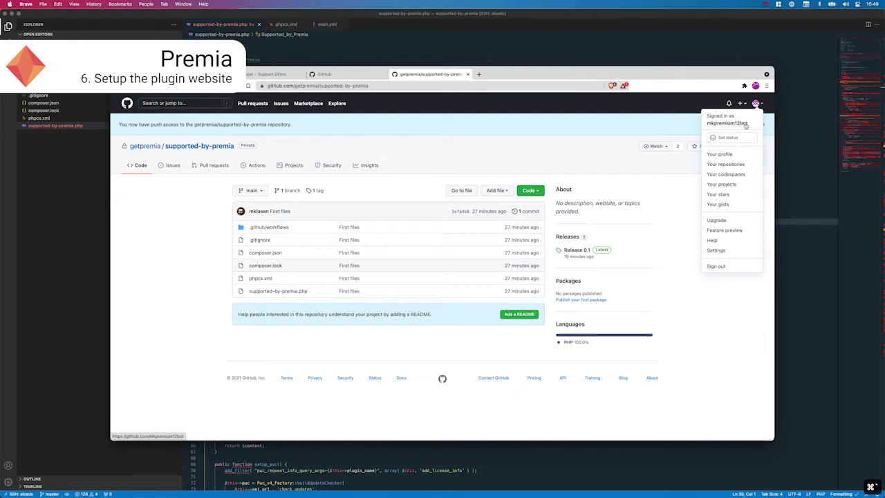
click(725, 250)
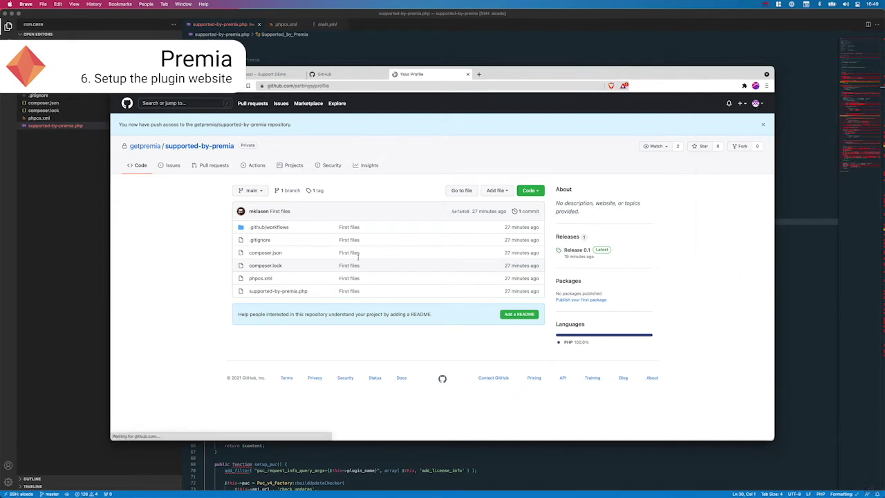
scroll(330, 372, down, 2)
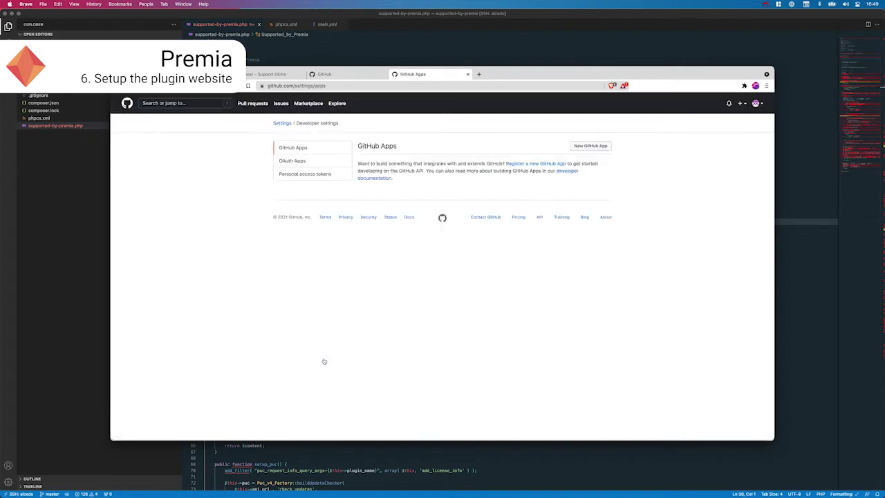
click(304, 173)
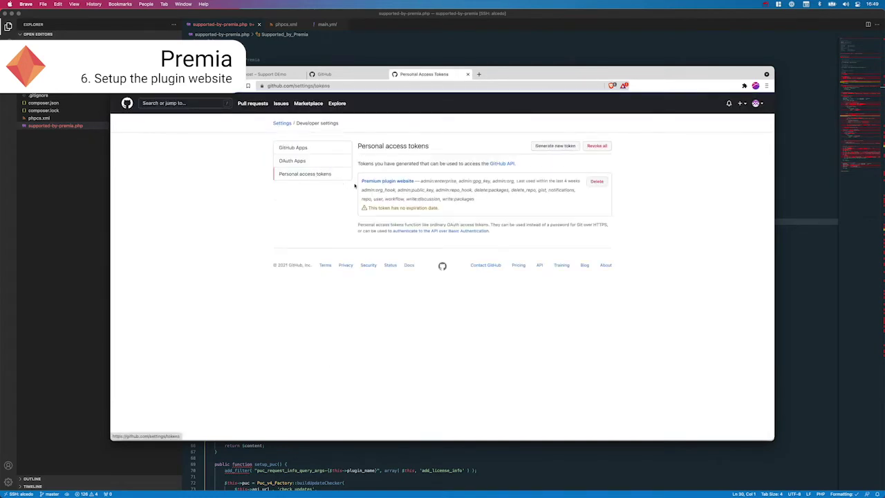
Step: Generate a 'Demo website' token with no expiration and write:packages scope, and copy it
click(565, 146)
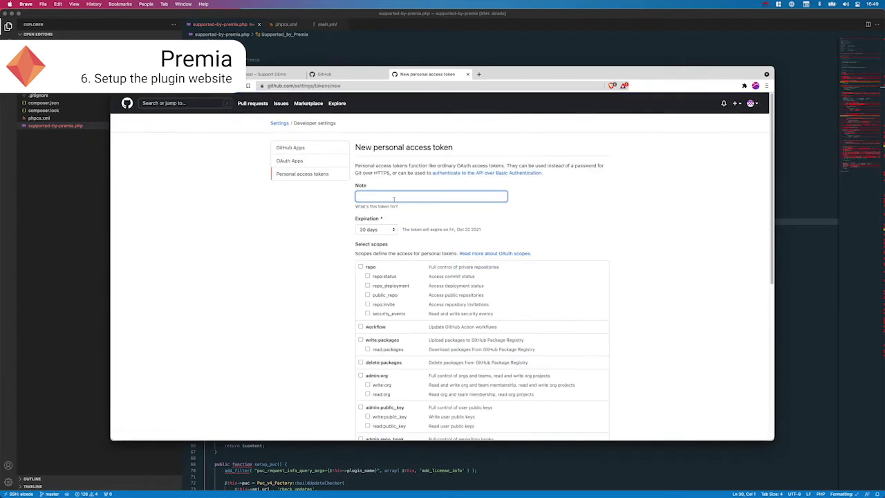
text(Dem)
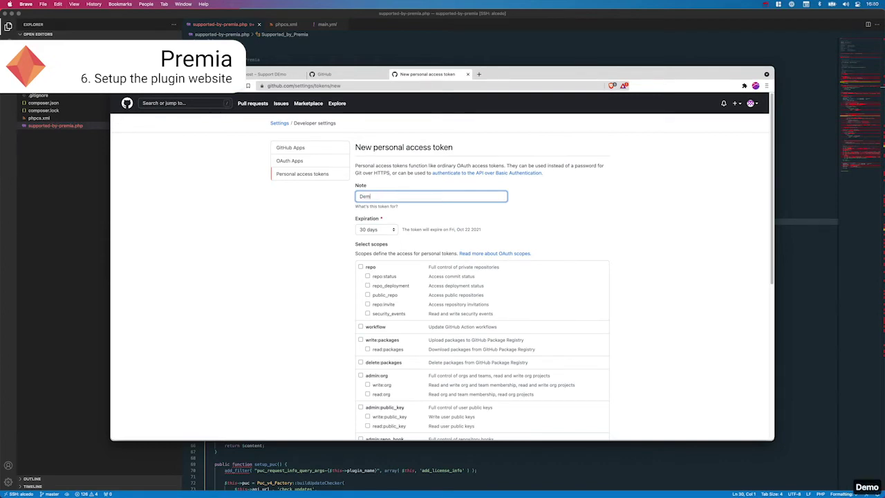
text(o website)
click(387, 232)
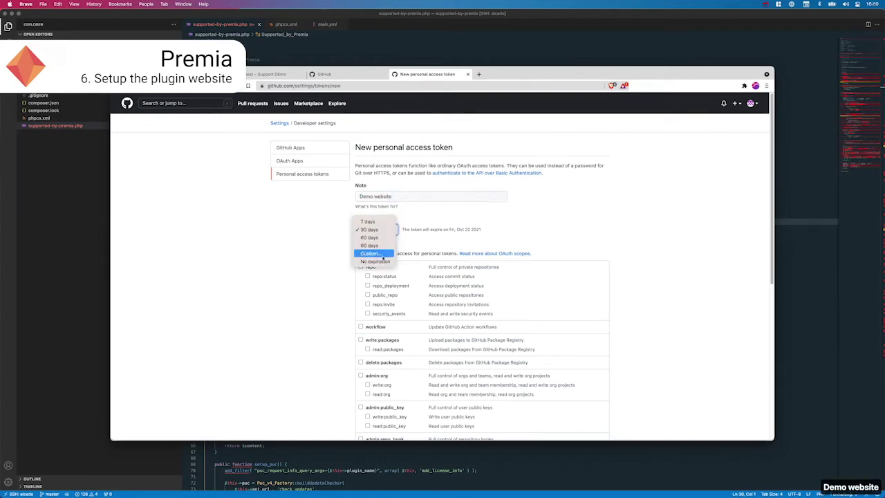
click(374, 264)
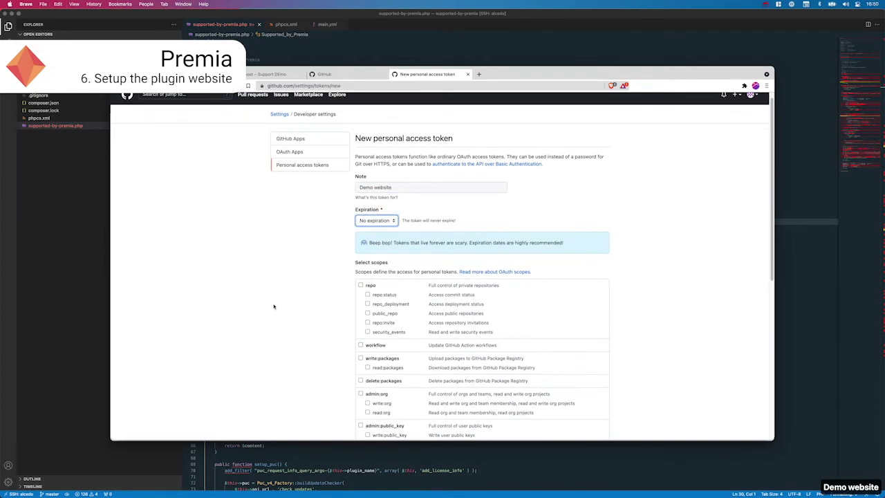
click(360, 357)
scroll(321, 345, down, 5)
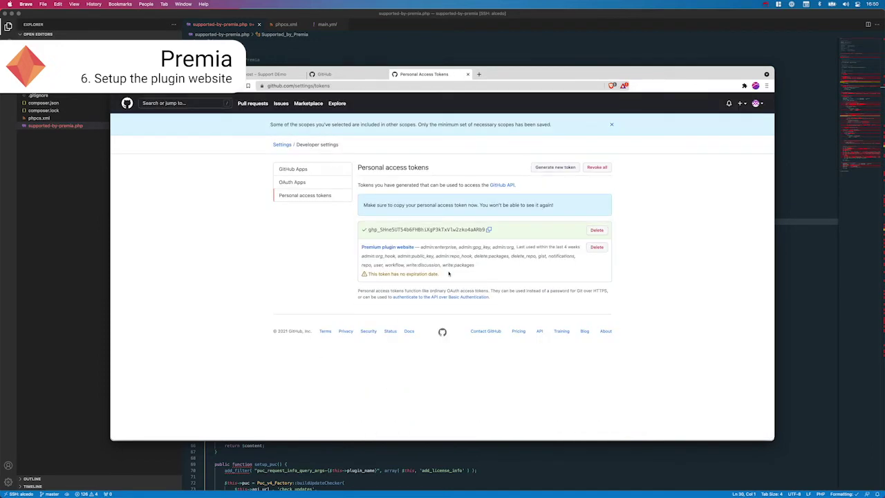
click(489, 229)
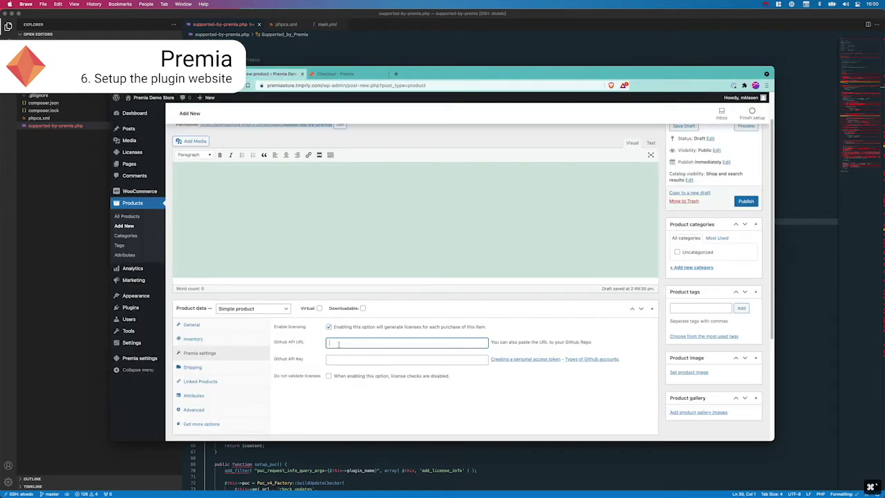
Step: Enter the GitHub token and supported-by-premia repository URL in the product's Premia settings and publish it
click(401, 360)
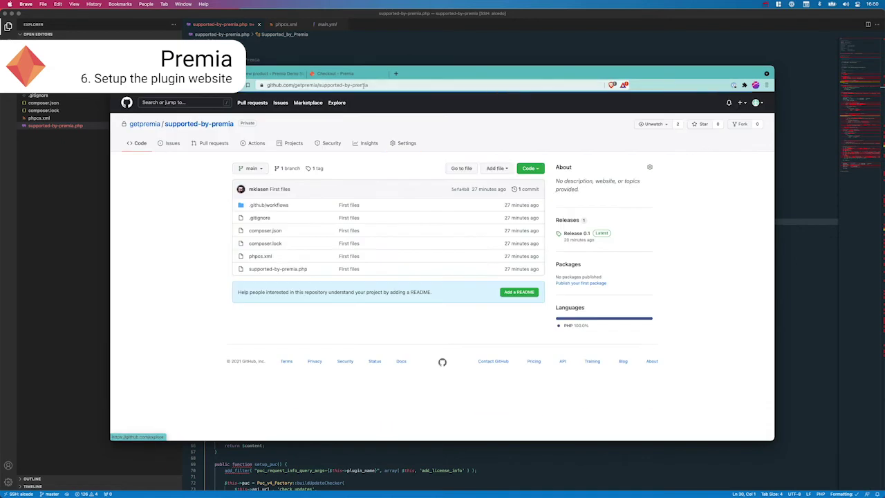
click(297, 85)
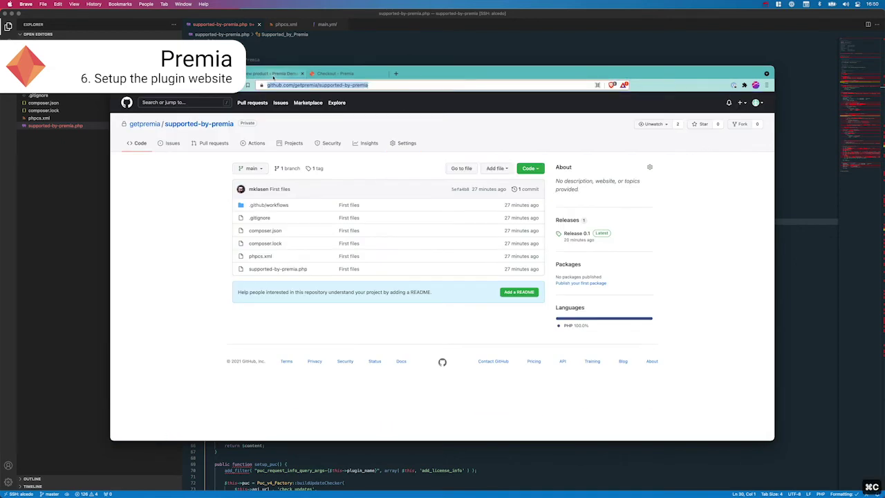
click(273, 75)
click(381, 344)
key(super+v)
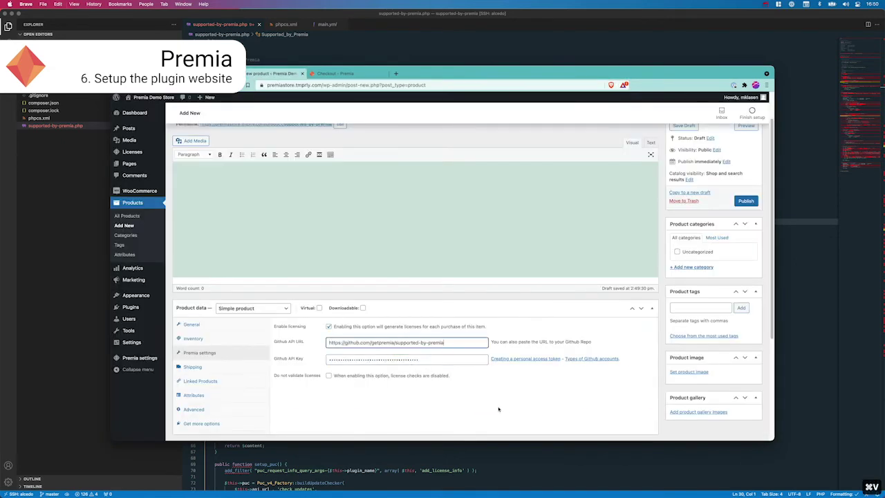
click(510, 406)
scroll(496, 383, down, 1)
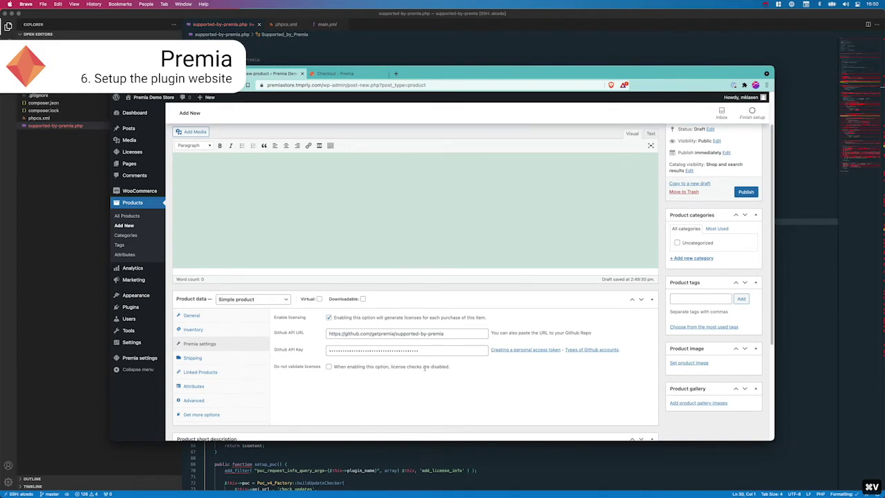
click(746, 192)
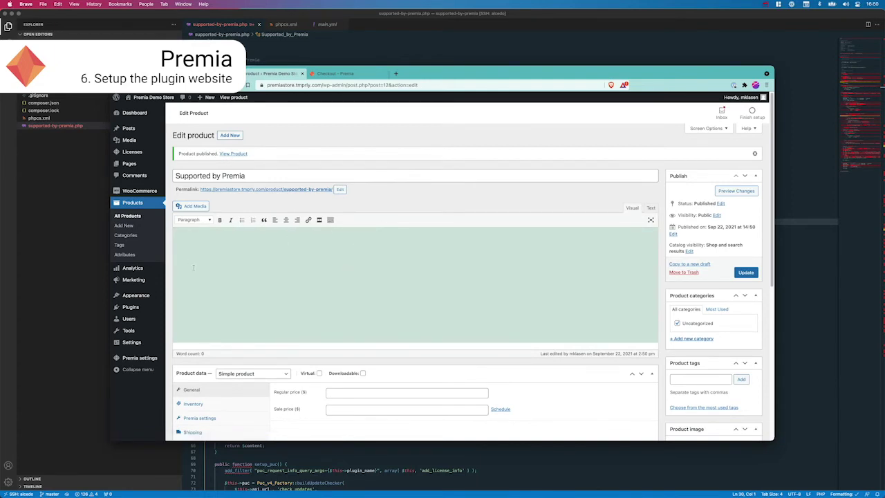
Step: Save the WooCommerce payment settings, then view the Supported by Premia product and reopen it for editing
mouse_move(161, 193)
click(181, 241)
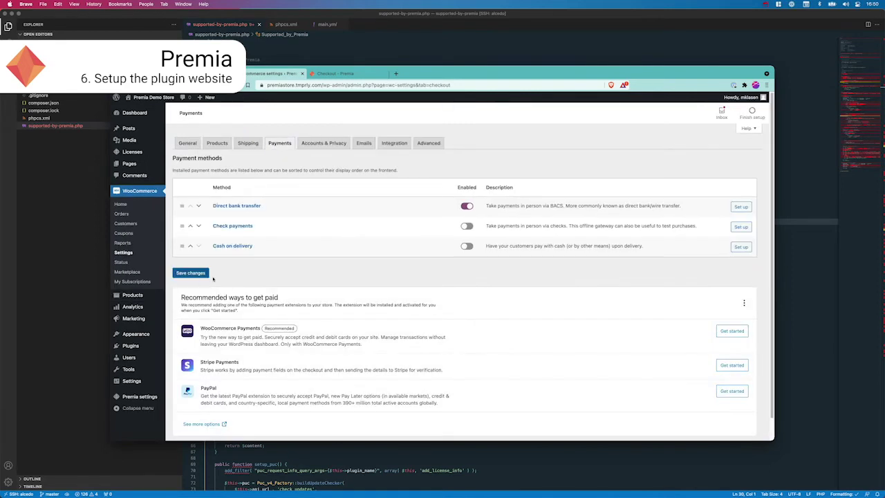
click(206, 274)
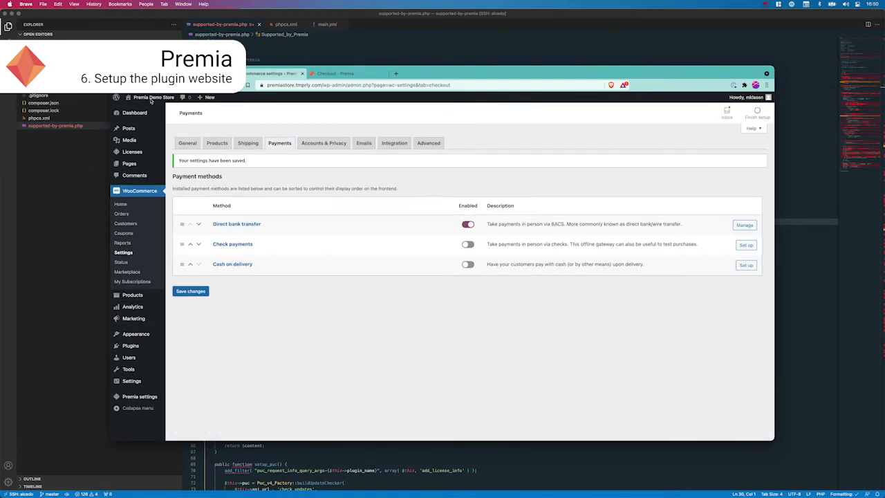
mouse_move(132, 294)
click(176, 299)
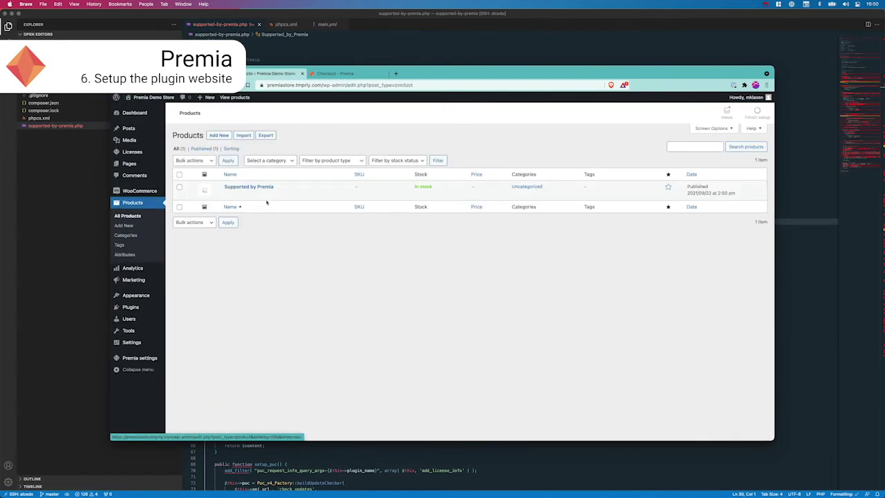
click(294, 207)
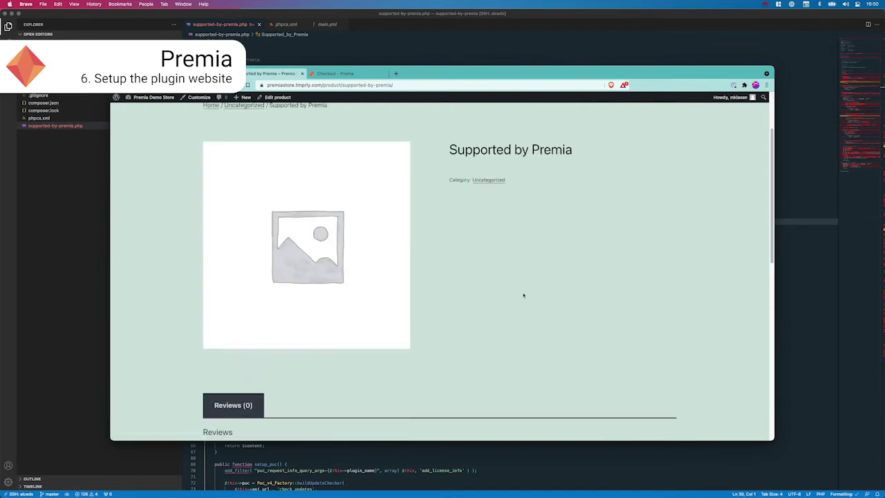
click(277, 97)
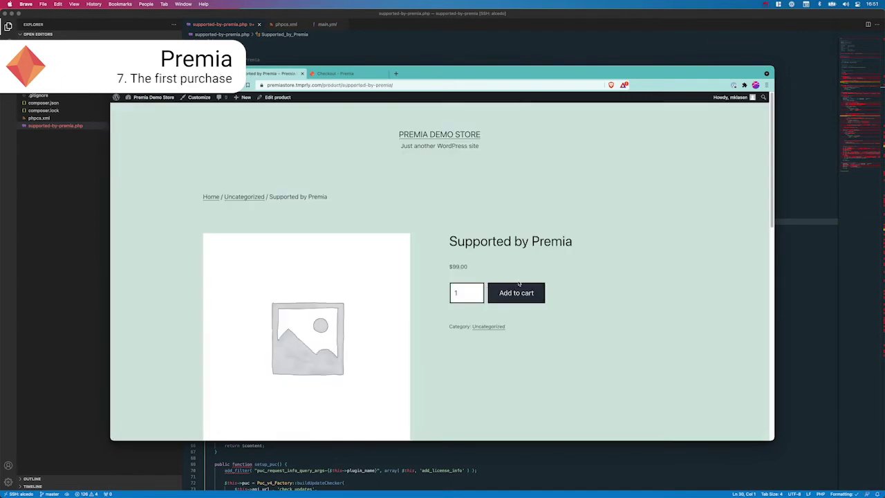
Step: Add Supported by Premia ($99.00) to the cart and proceed from the cart to checkout
click(516, 293)
scroll(483, 255, down, 3)
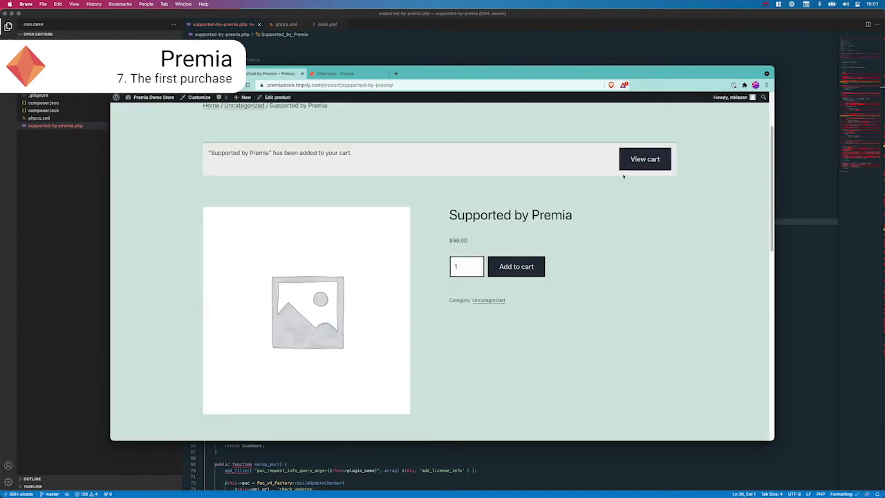
click(643, 159)
scroll(495, 251, down, 3)
scroll(495, 251, down, 3)
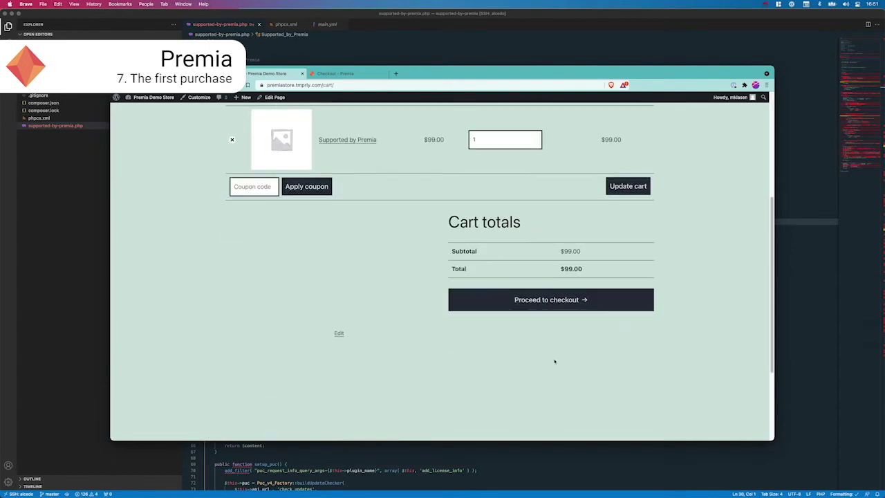
click(529, 300)
scroll(418, 271, down, 3)
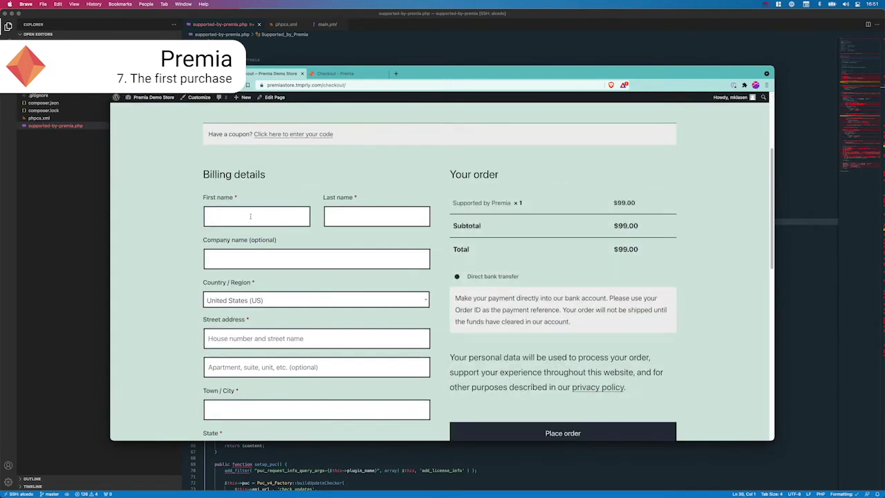
Step: Fill in test billing name, address, postcode and phone with Netherlands as country, and place the order
click(251, 214)
text(Test)
key(Tab)
text(testy)
key(Tab)
key(Tab)
text(nethlands)
key(Tab)
text(tester 123)
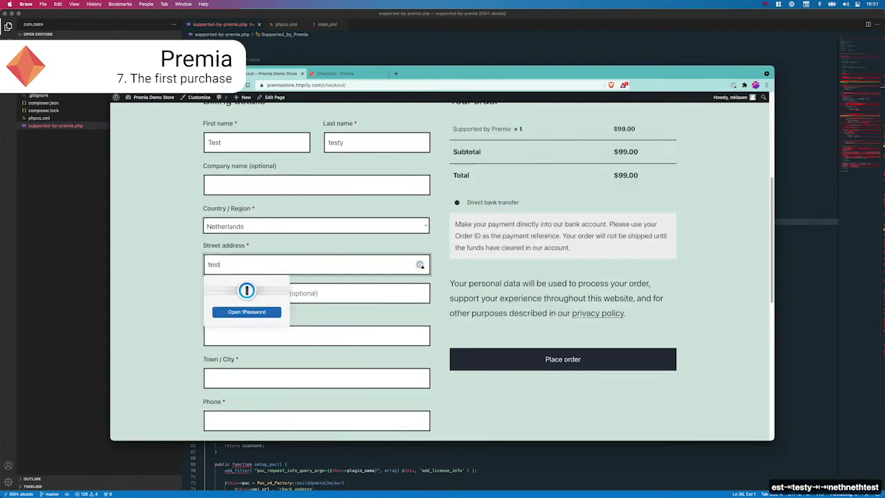
key(Tab)
key(Tab)
text(7524 EF)
key(Tab)
text(tester)
key(Tab)
text(0612345678)
key(Tab)
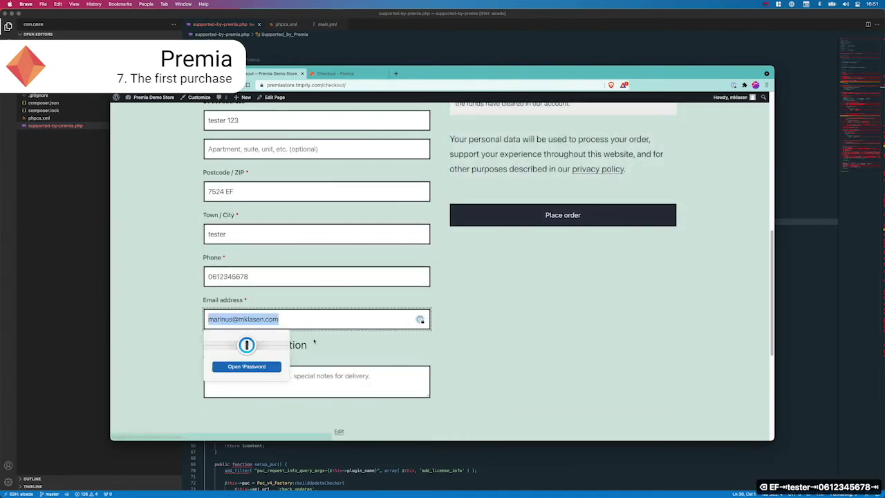
key(Return)
scroll(536, 240, down, 5)
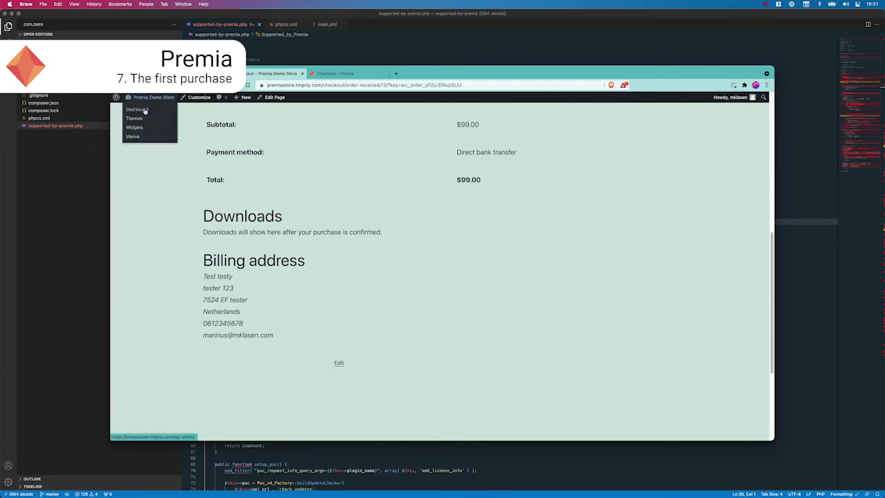
Step: Select the order's license key, save the Supported by Premia zip to Downloads, and open supported-by-premia 2
super+click(145, 110)
click(338, 77)
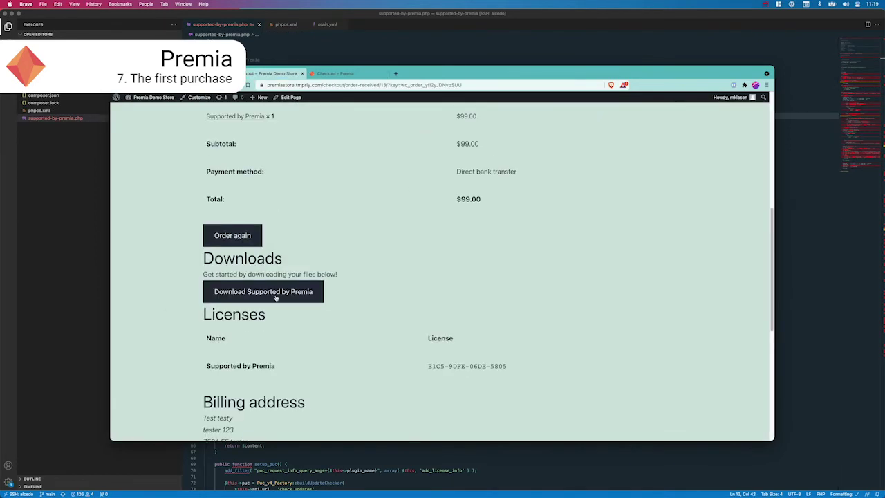
drag(428, 367, 537, 371)
click(283, 293)
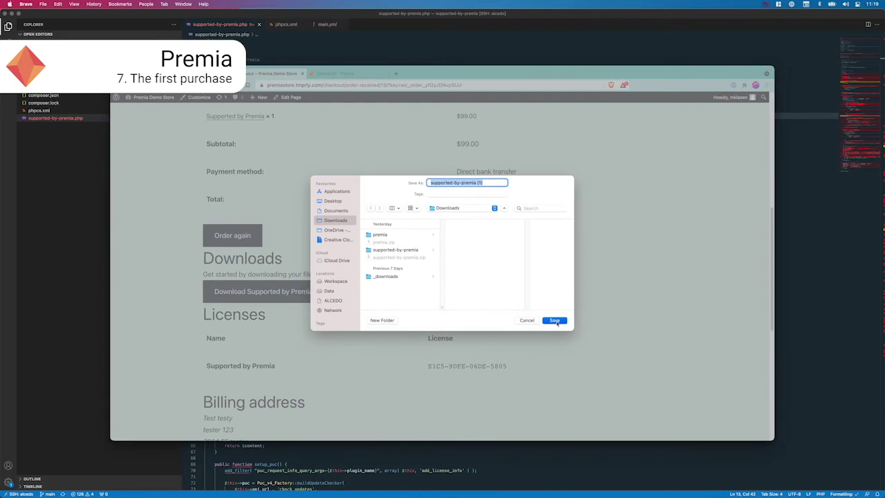
click(555, 320)
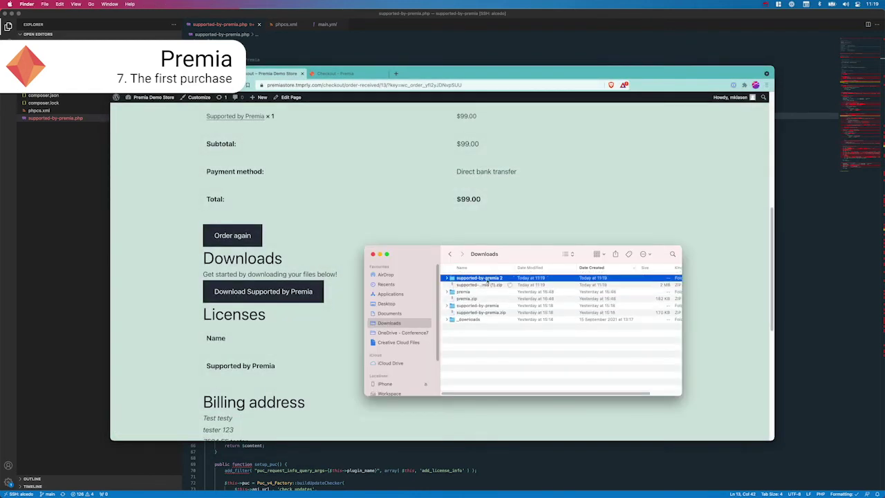
double_click(507, 279)
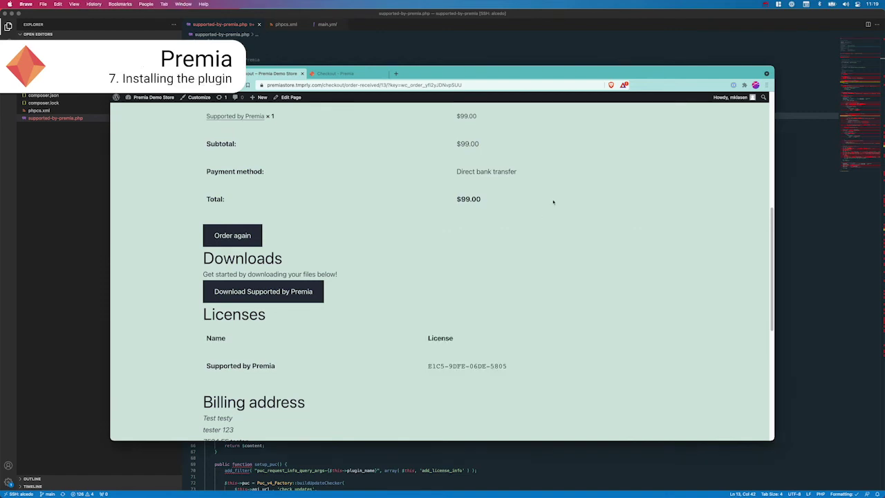
Step: Install WordPress in English as 'Premia Demo Site', entering the admin username and e-mail address
key(super+t)
key(super+v)
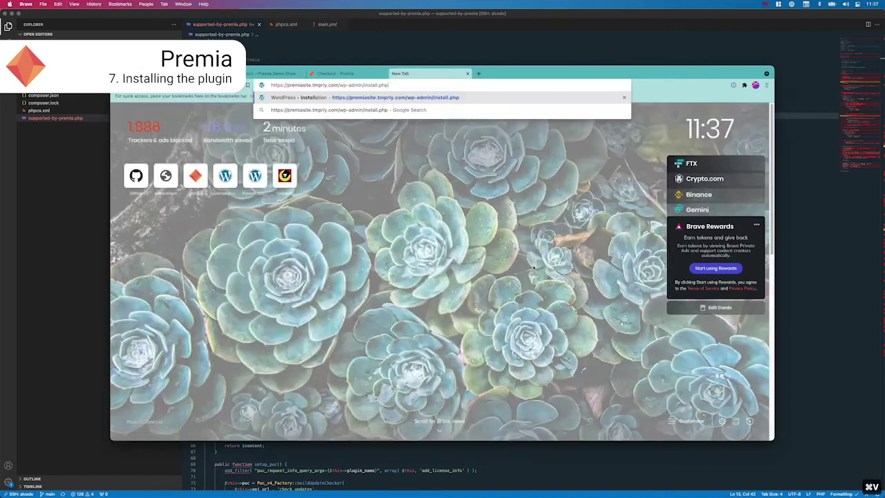
key(Return)
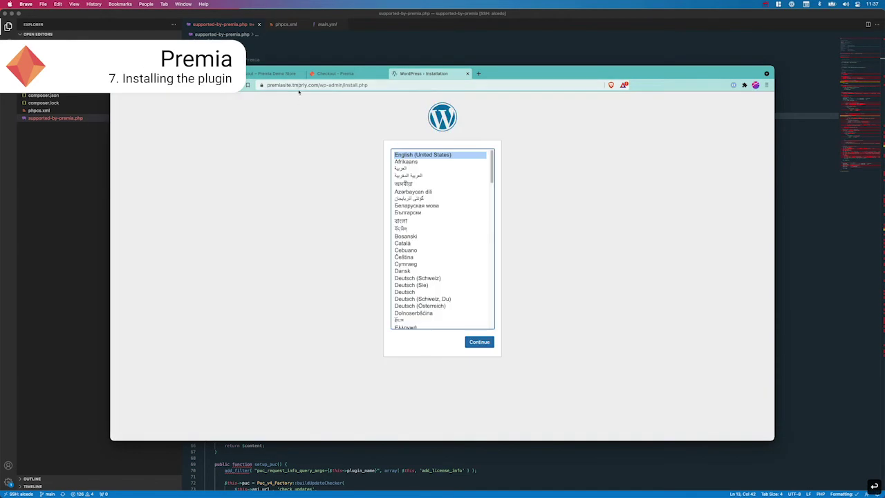
click(479, 341)
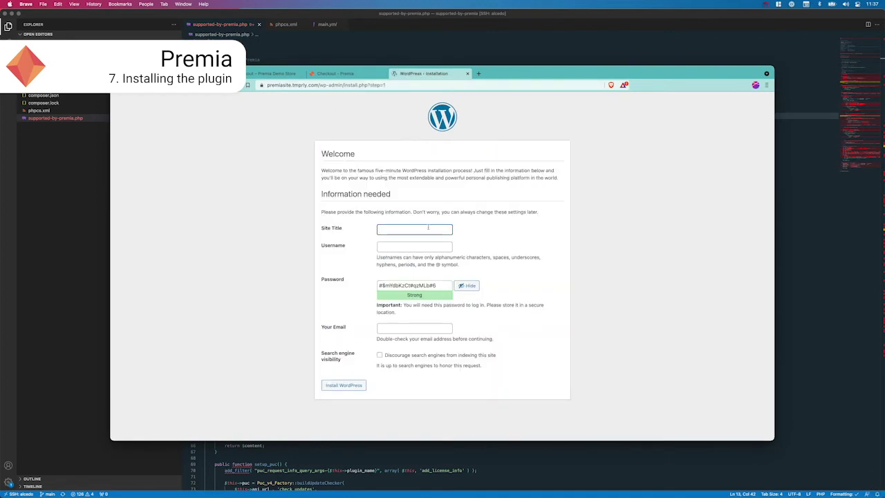
text(Premia Demo Site)
key(Tab)
text(mklasen)
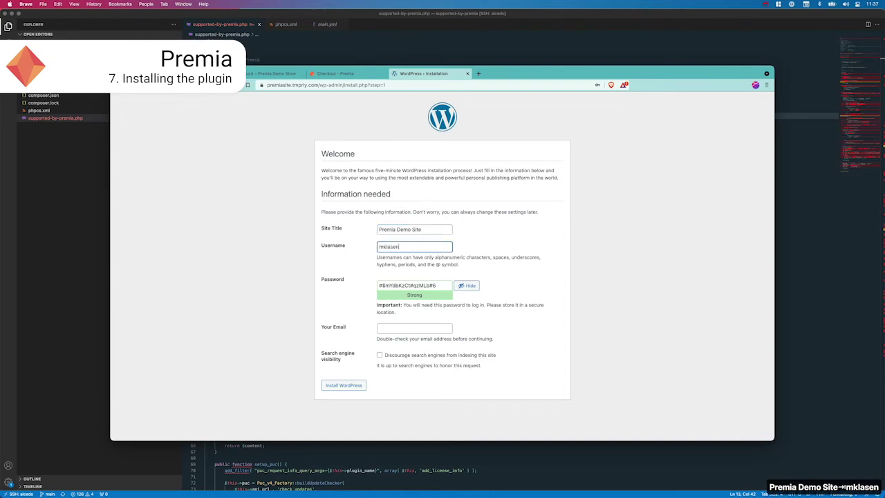
key(Tab)
key(Tab)
key(Tab)
click(343, 385)
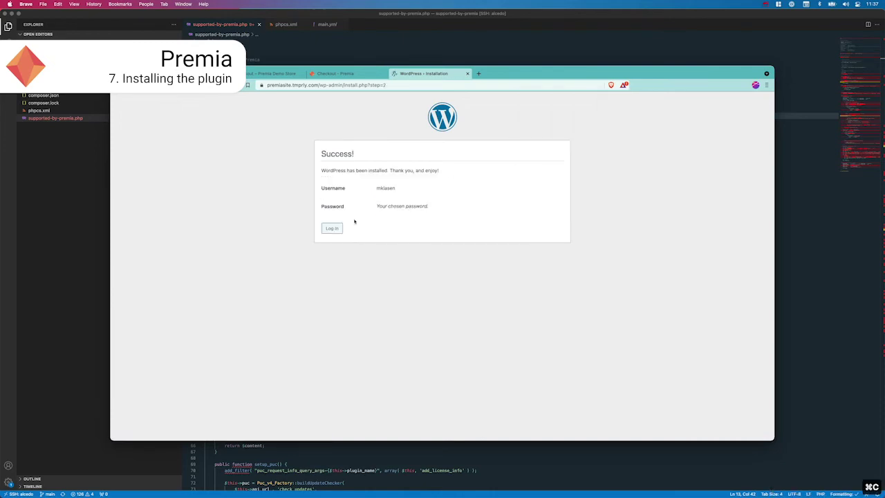
Step: Log in with the admin username and saved password, and go to the installed plugins list
click(332, 227)
text(mklasen)
key(Tab)
key(super+v)
click(478, 253)
click(129, 191)
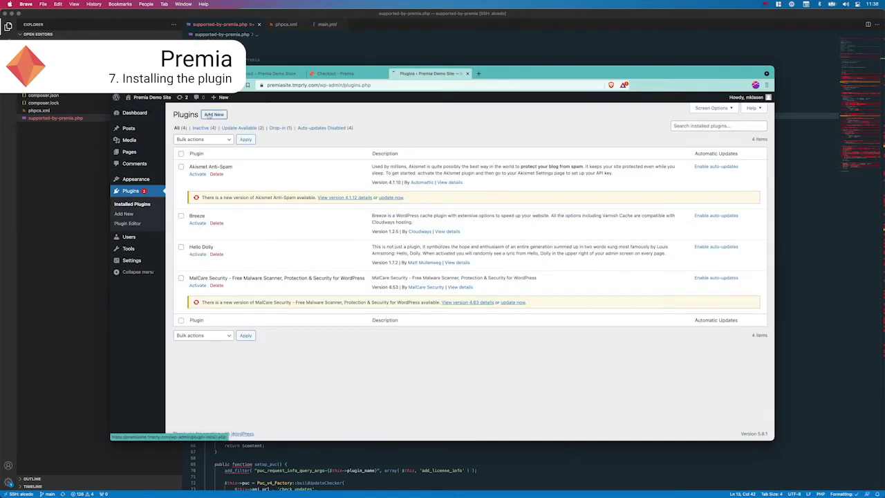
Step: Upload the Supported by Premia zip through Plugins > Add New, install it and activate it
click(124, 213)
click(59, 474)
click(389, 323)
click(235, 114)
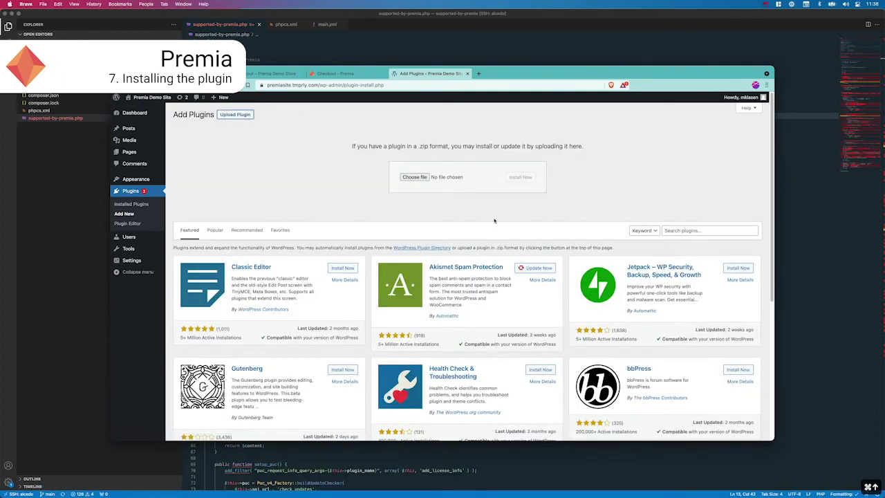
key(super+Tab)
drag(496, 285, 415, 177)
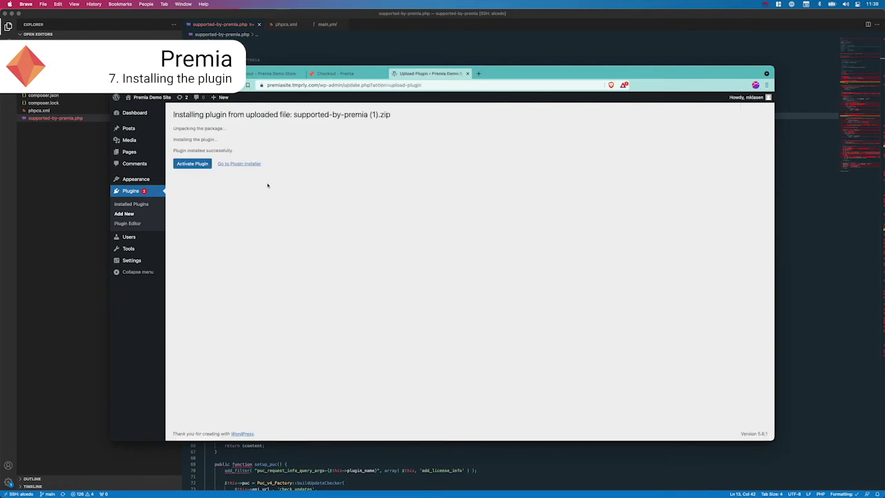
key(Return)
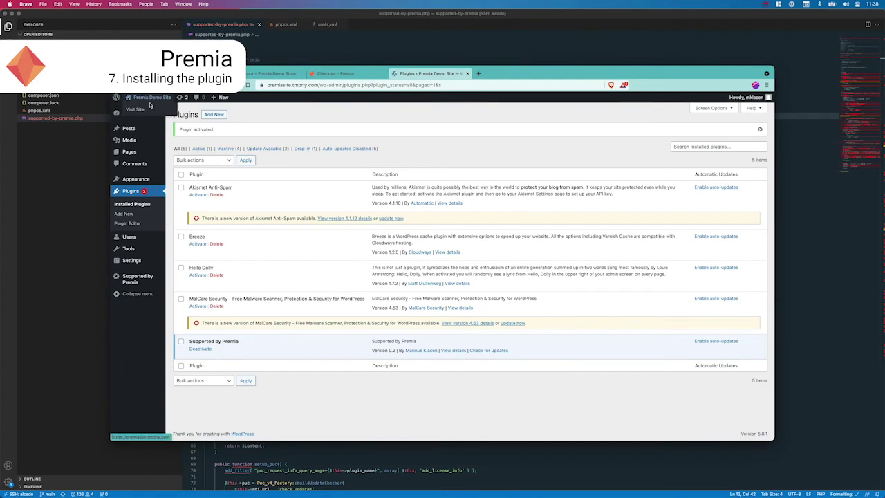
Step: Visit the site and open the Hello world! post to see the supported-by line
click(148, 109)
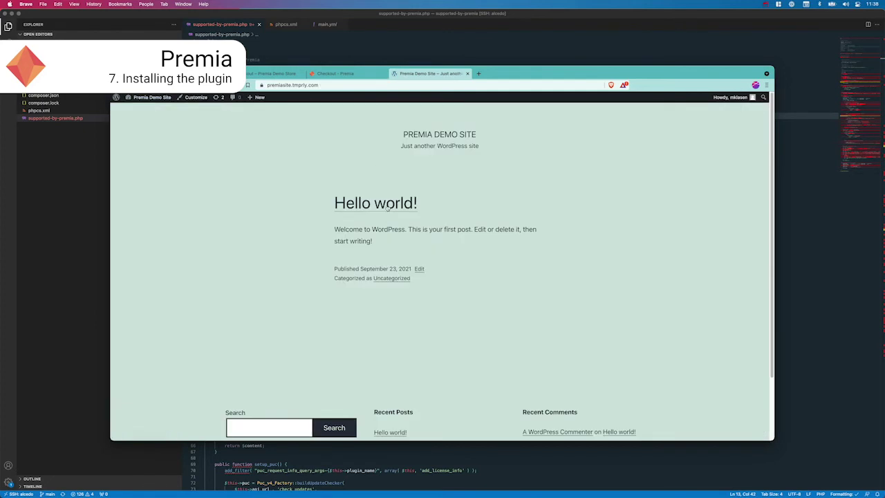
click(388, 208)
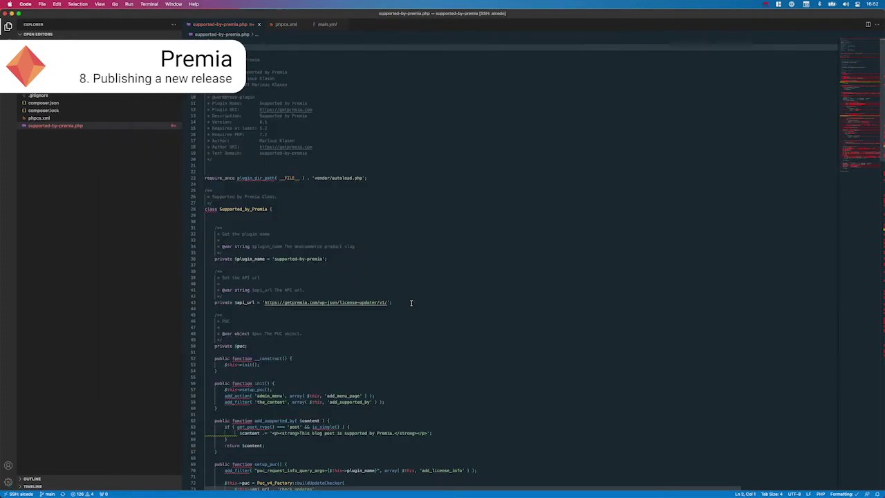
scroll(395, 336, down, 3)
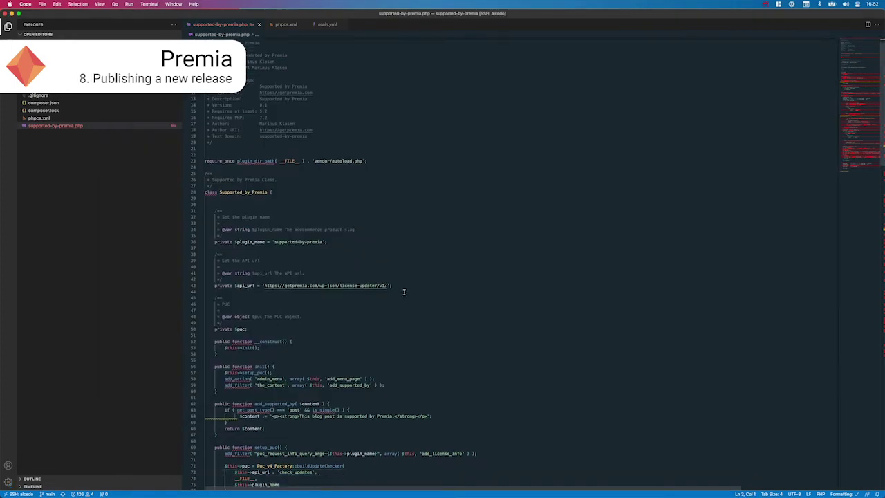
Step: Append ', this is the second release' to the line 64 message and save the file
click(395, 336)
text(.)
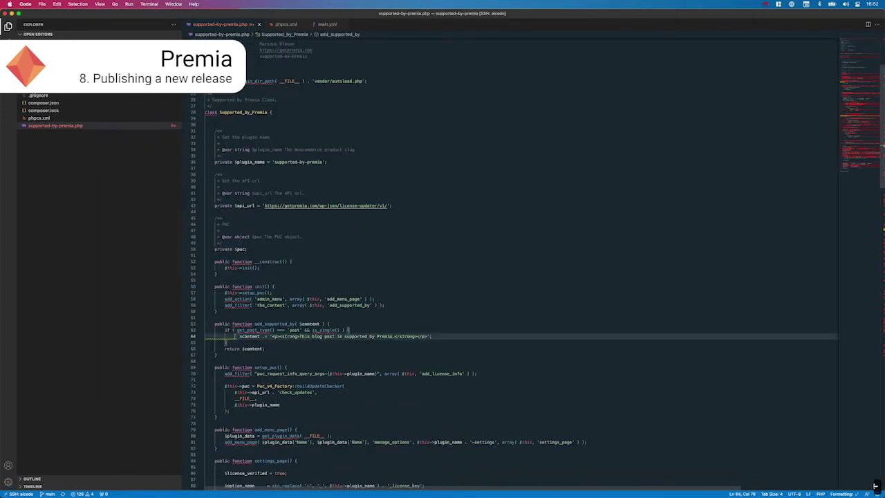
text(, this is the )
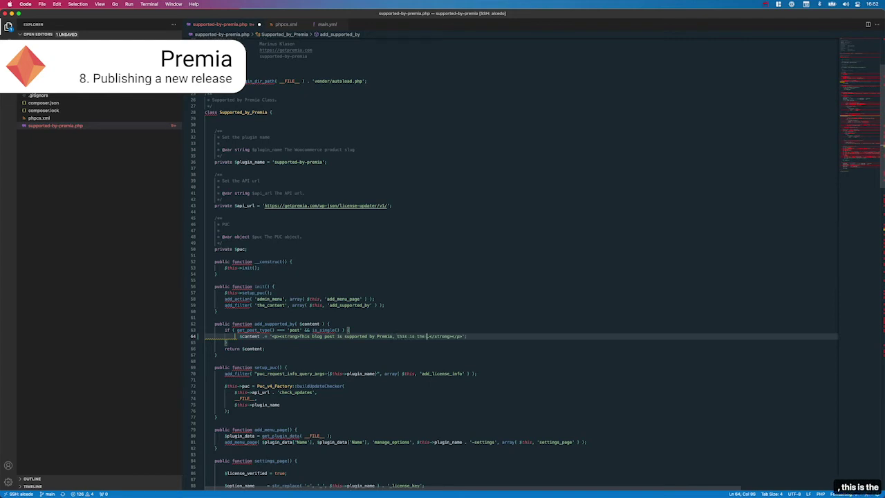
text(second release)
key(super+s)
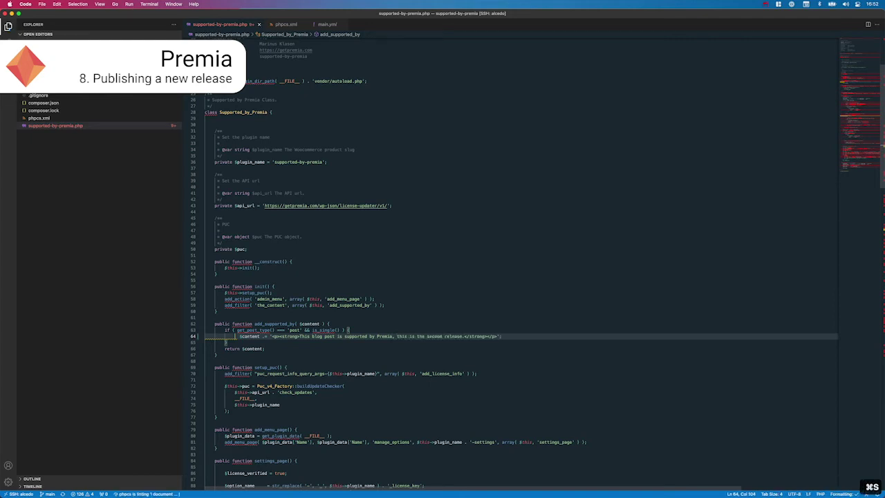
key(super+Tab)
Step: Check git status, stage all changes, commit as "Second version", and push to main
click(511, 248)
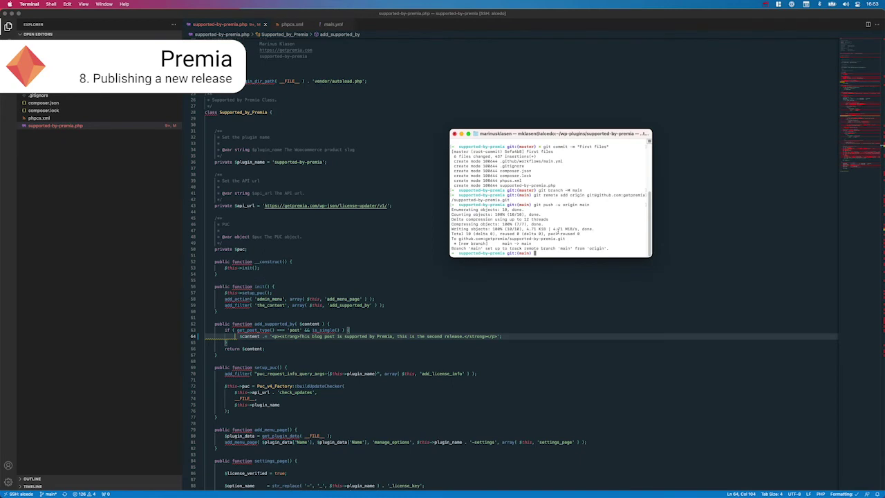
text(git status)
key(Return)
text(git add .)
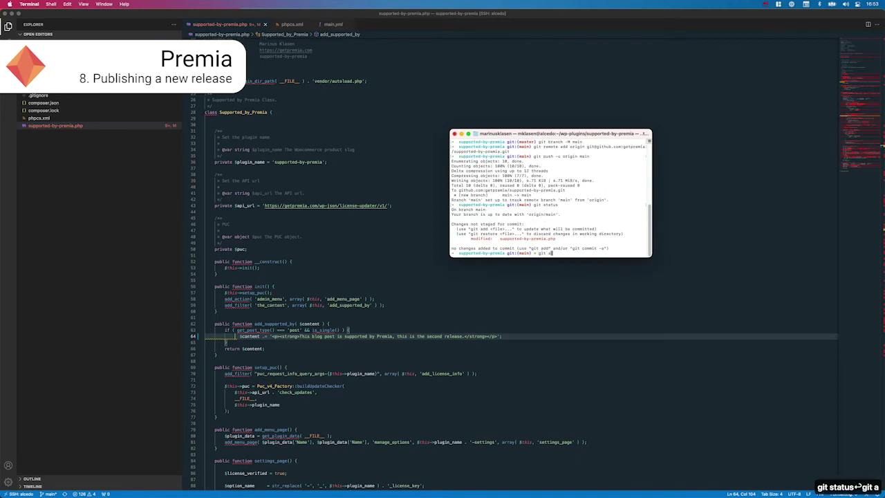
key(Return)
text(git commit -)
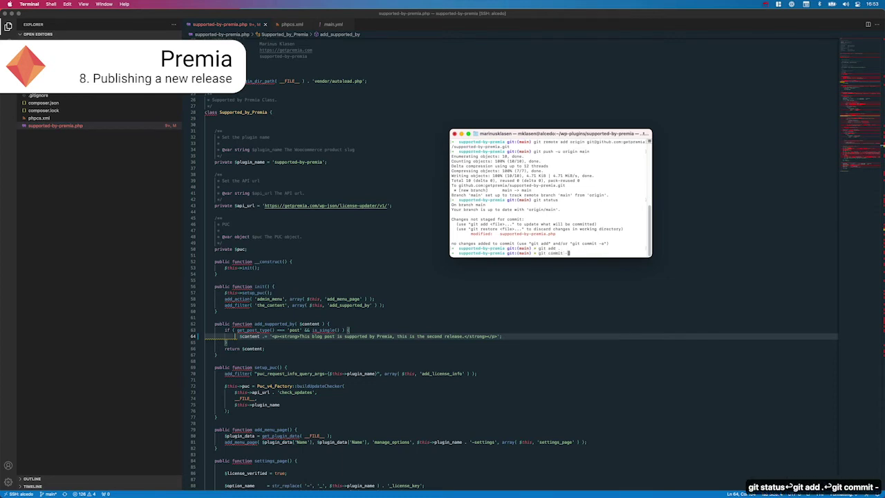
text(m "Second version")
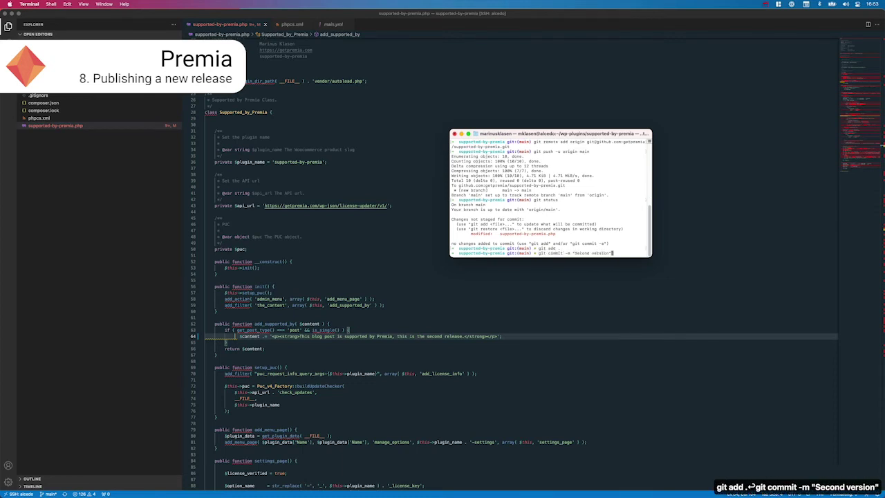
key(Return)
text(git push -u origin main)
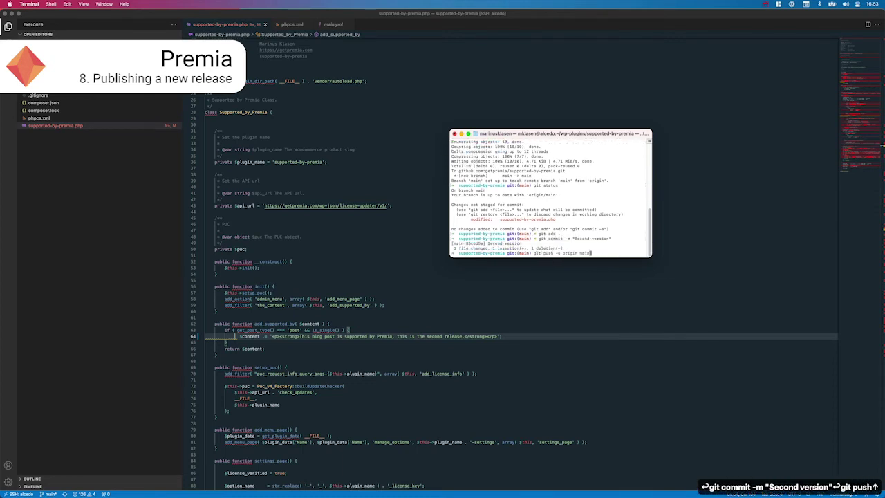
key(Return)
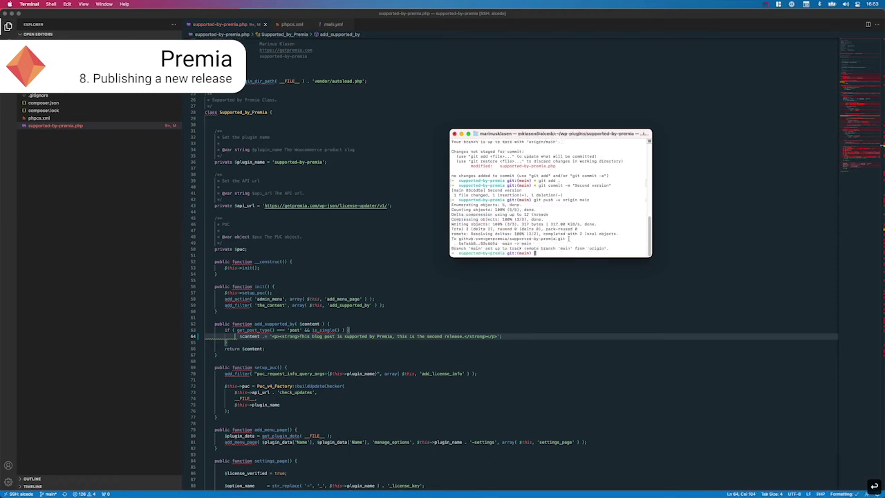
key(super+Tab)
key(super+Tab)
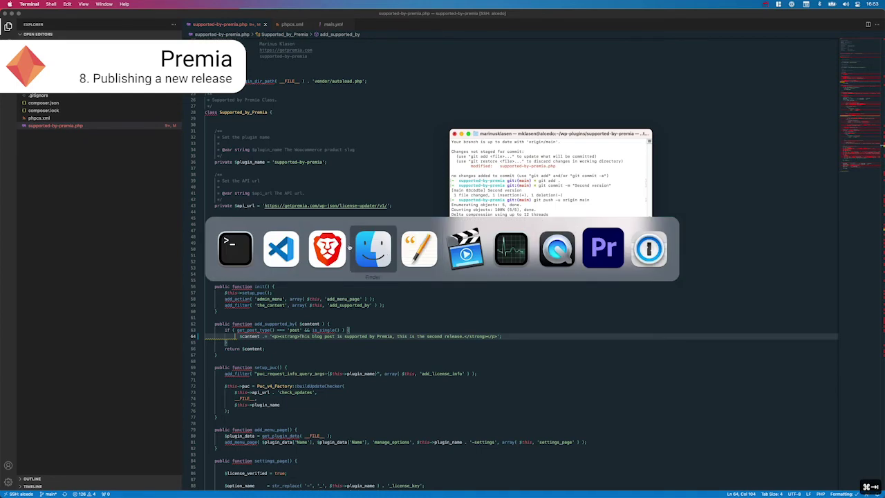
Step: Open the repository's Releases list on GitHub and change the plugin header Version to 0.2
key(ctrl+shift+Tab)
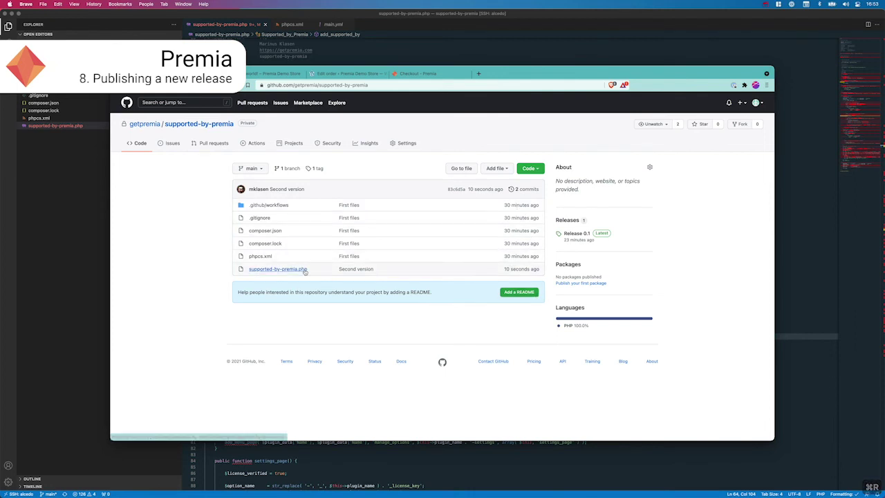
click(577, 225)
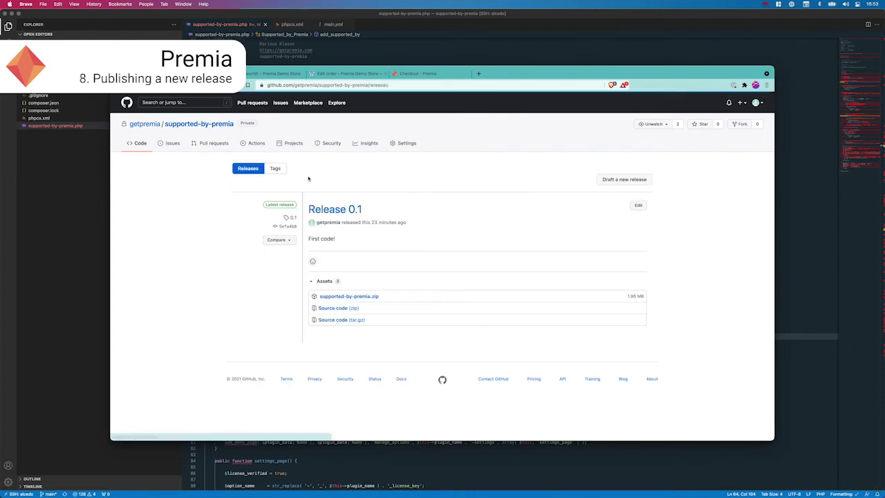
key(super+Tab)
double_click(263, 122)
text(0.2)
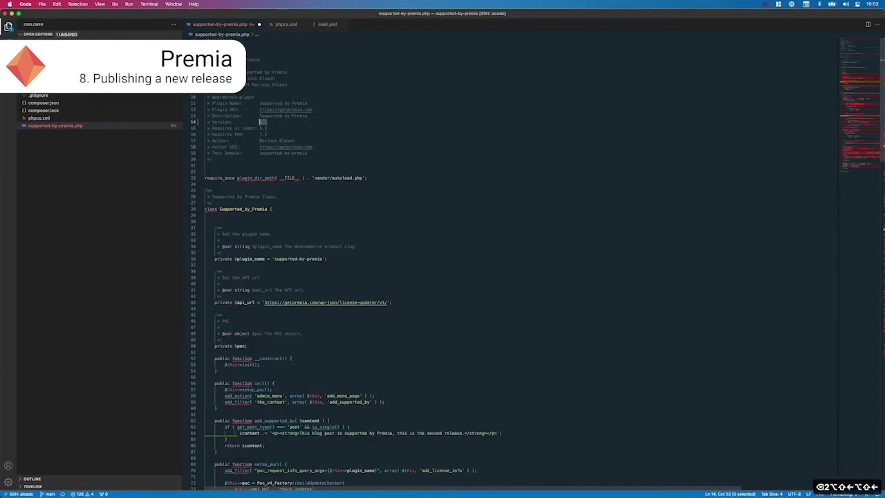
key(super+Tab)
Step: Stage the version bump, commit it as "Next version", and push it
text(git status)
key(Return)
text(git ad)
key(ctrl+c)
text(git statu)
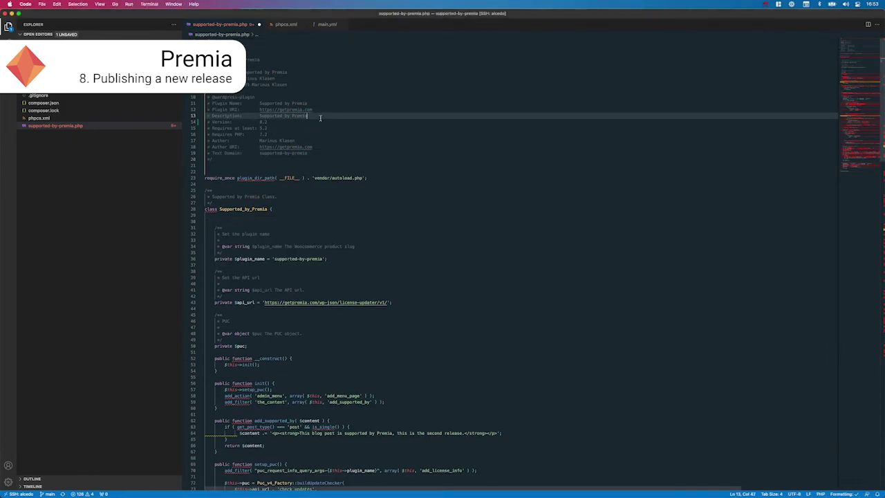
key(Return)
text(git add .)
key(Return)
text(git commit -m "Next version")
key(Return)
text(git push)
key(Return)
key(super+Tab)
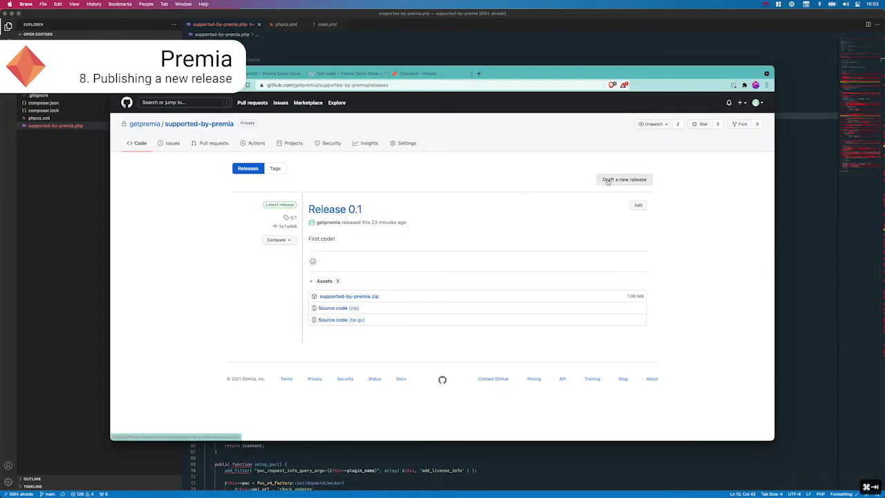
Step: Draft a release titled 'Release 0.2' on a new 0.2 tag and publish it
click(612, 180)
click(268, 197)
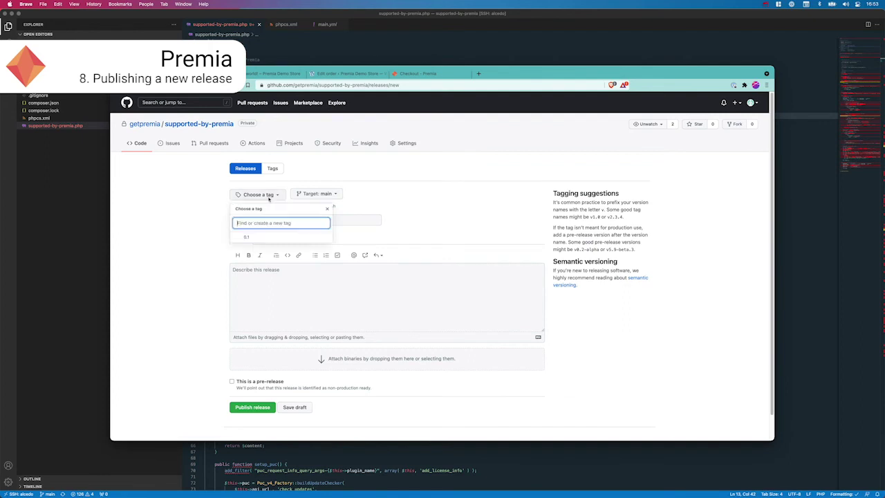
text(0.2)
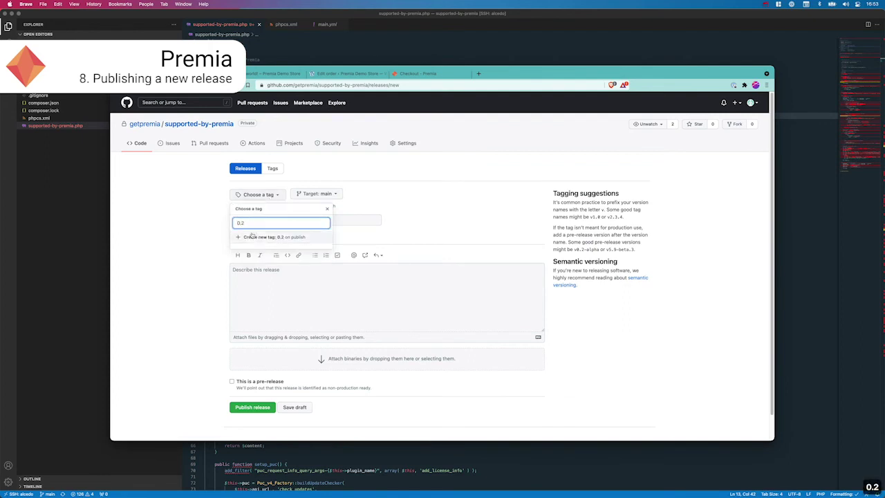
click(274, 237)
text(Release 0.2)
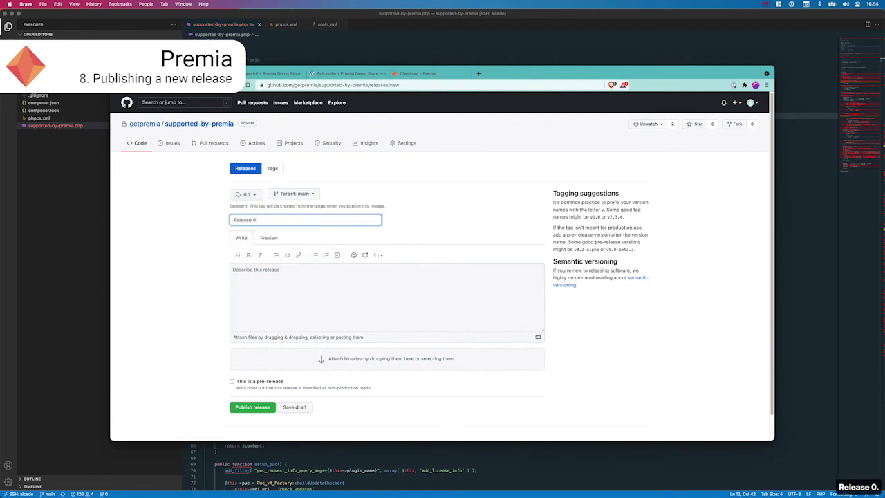
click(355, 281)
click(251, 407)
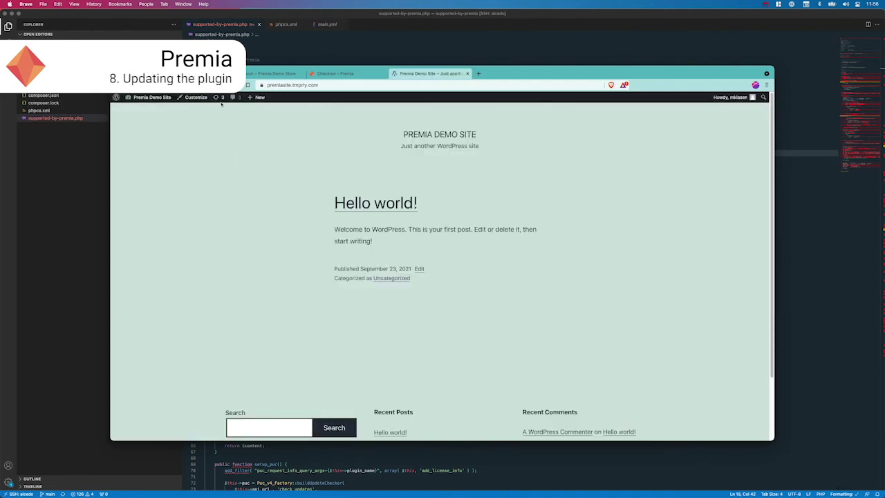
click(219, 98)
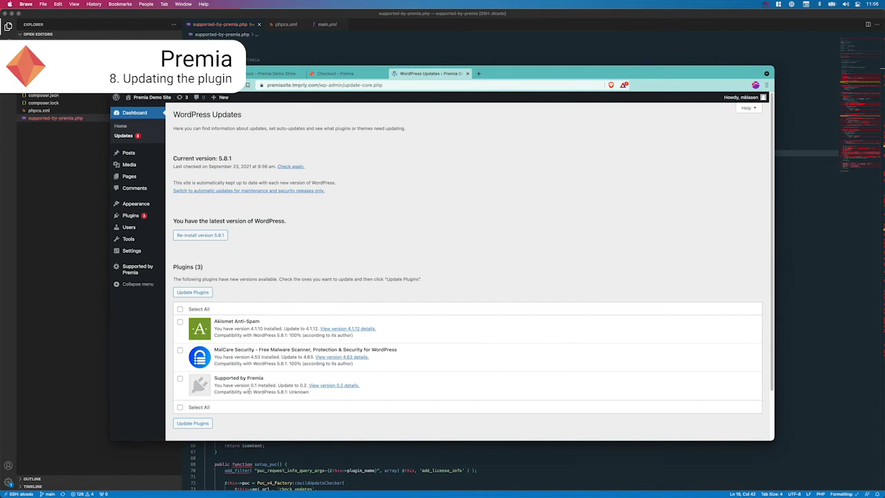
Step: Check again for updates on the Updates page and for Supported by Premia in the plugins list
click(291, 167)
click(131, 215)
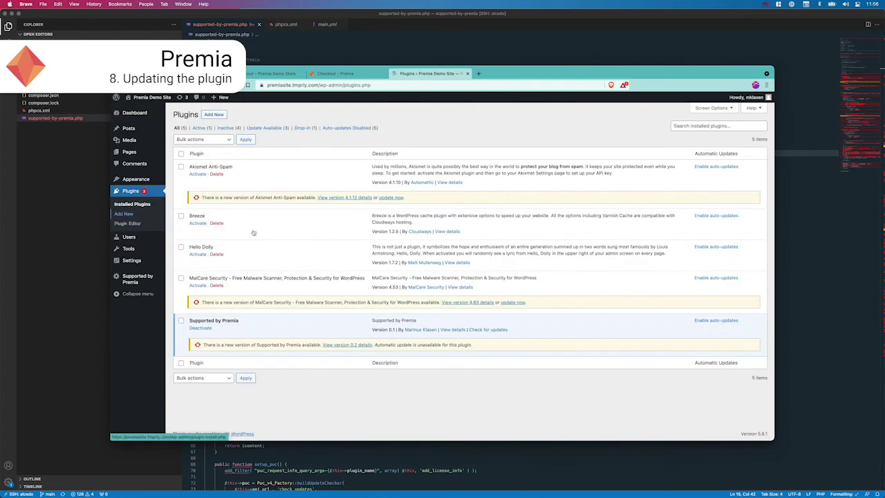
click(487, 330)
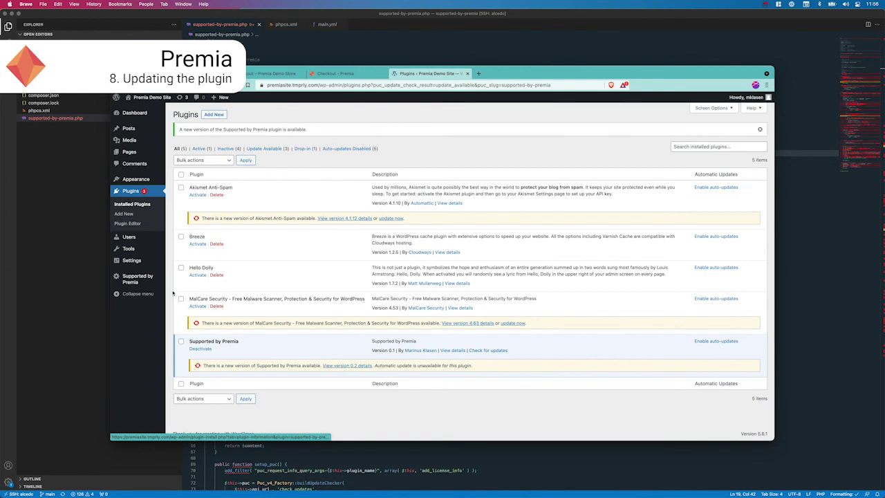
Step: Copy the license key from the order page and activate it in the Supported by Premia settings
click(139, 279)
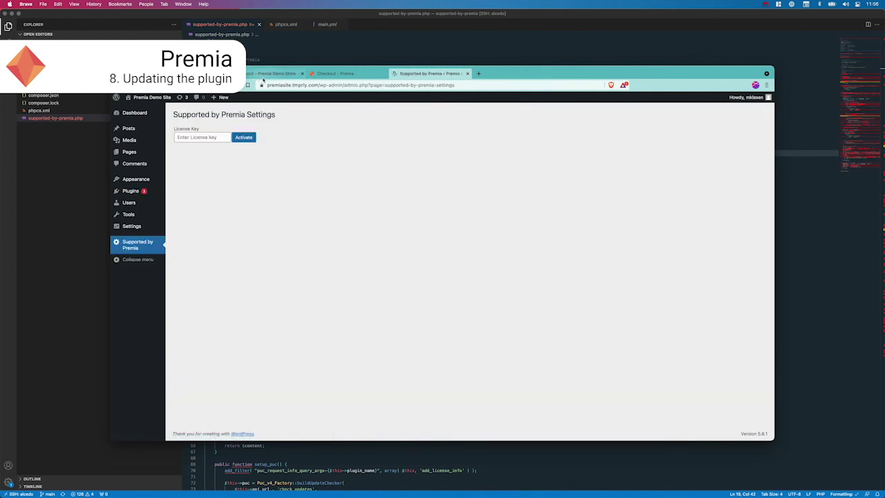
click(264, 75)
drag(427, 365, 508, 367)
key(super+c)
click(412, 74)
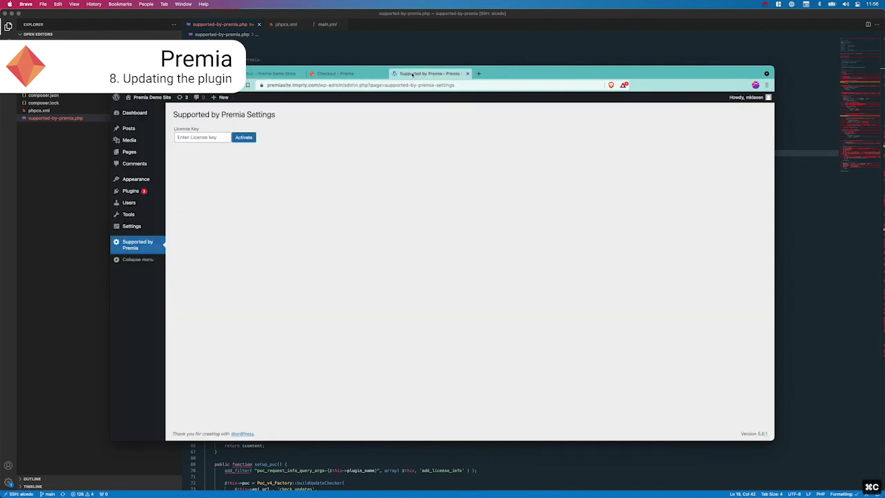
click(217, 137)
key(super+v)
click(243, 137)
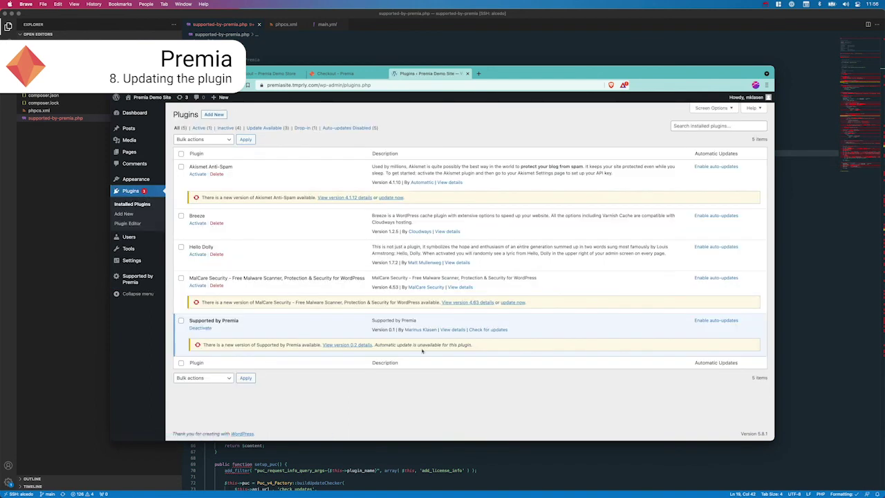
Step: Update Supported by Premia to 0.2 and confirm Hello world! shows 'this is the second release'
click(488, 331)
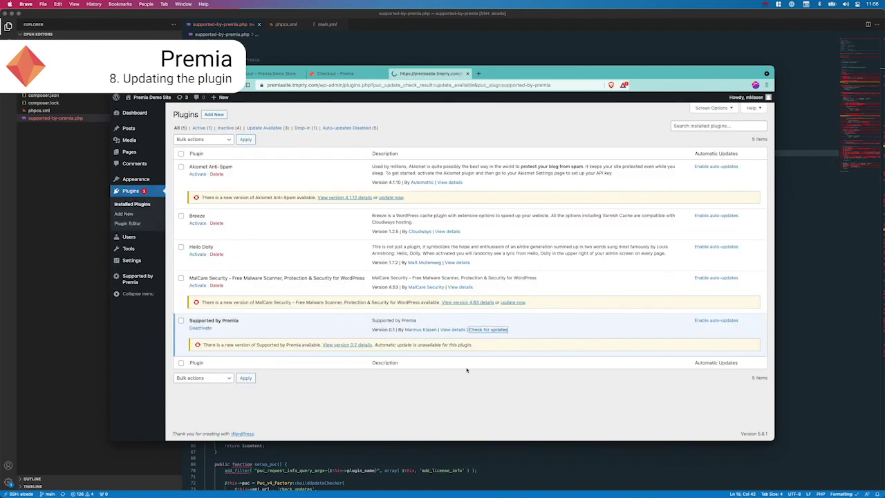
click(392, 366)
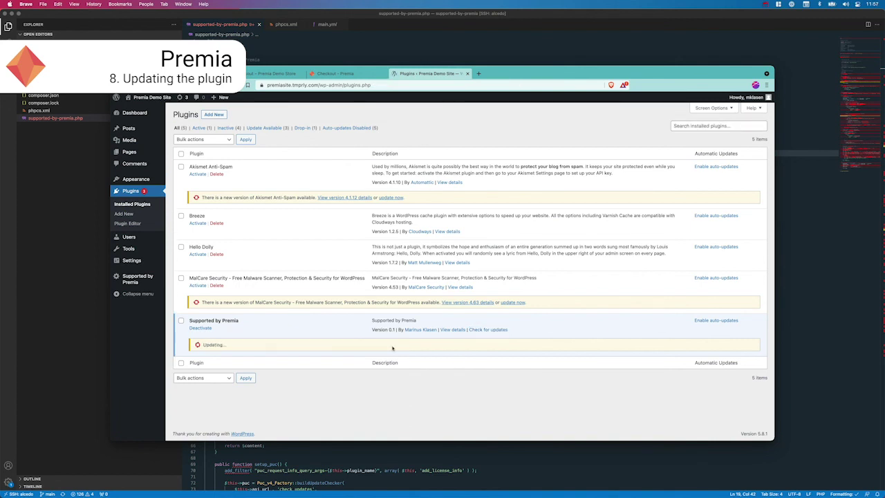
click(152, 107)
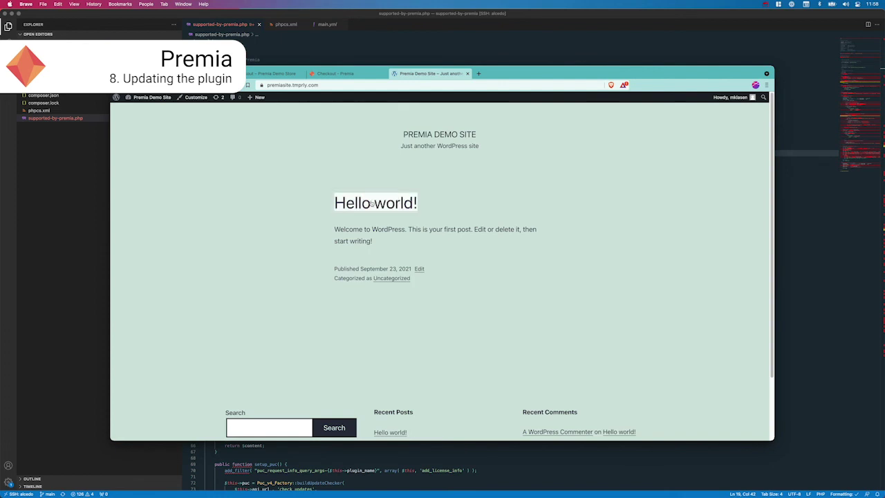
click(375, 203)
drag(462, 319, 541, 321)
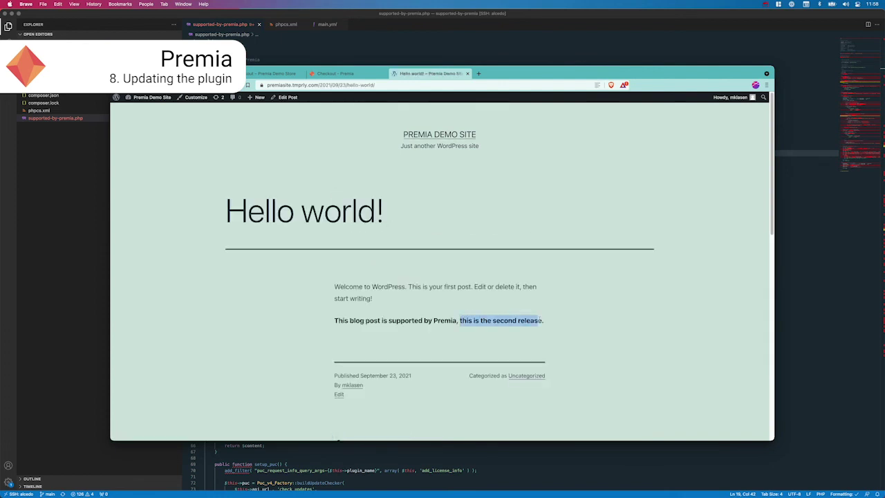